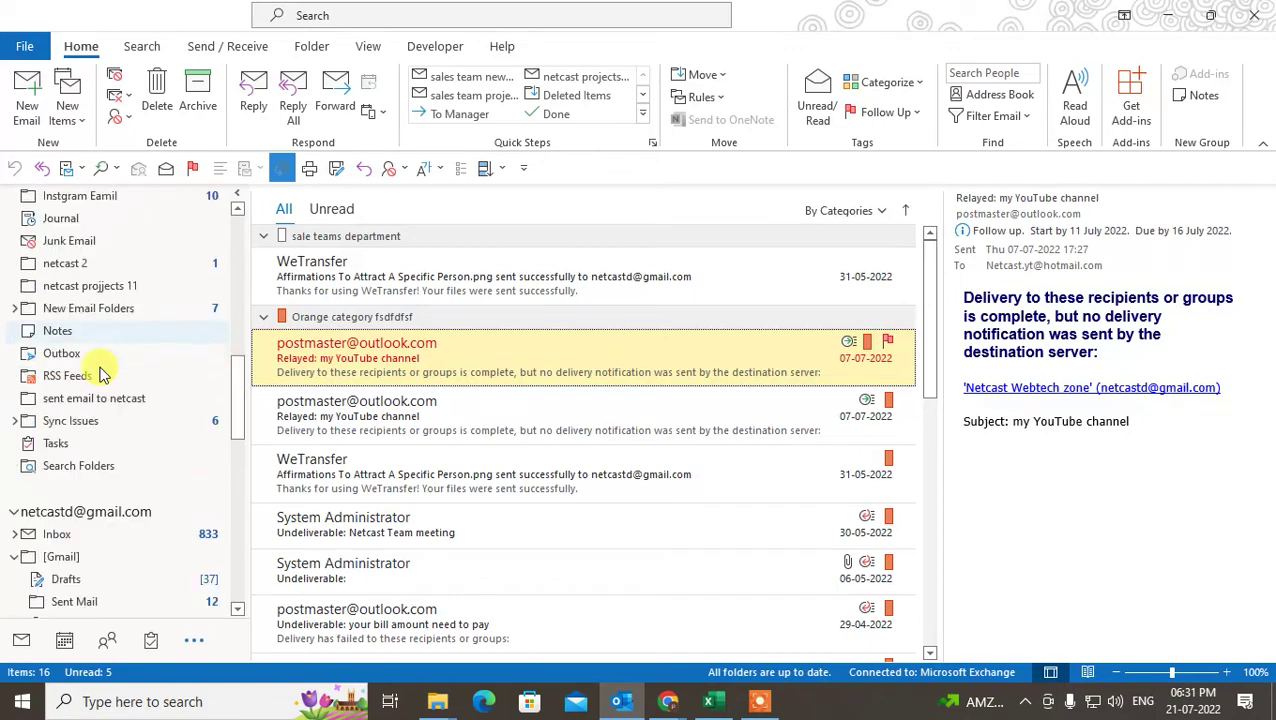
Step: Collapse the Gmail account and expand Outlook Data File and personal data archive to show its folders
click(14, 205)
click(14, 542)
scroll(40, 560, down, 1)
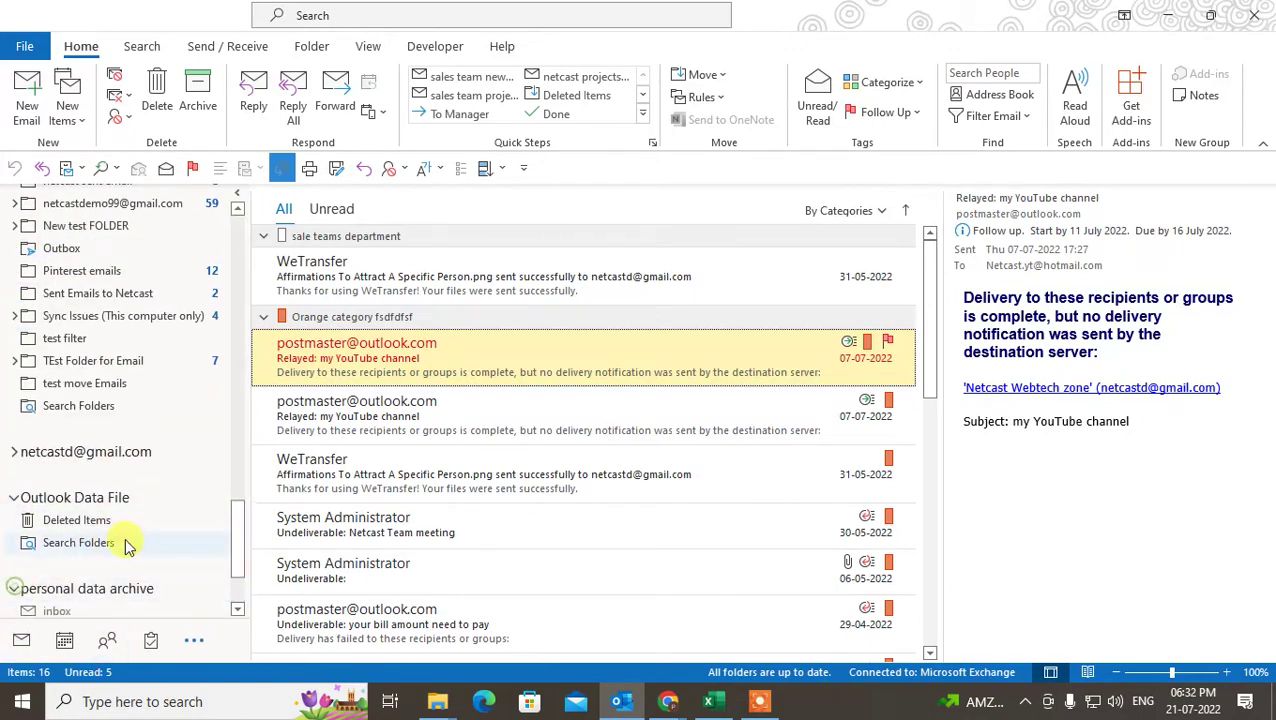
click(14, 588)
click(93, 452)
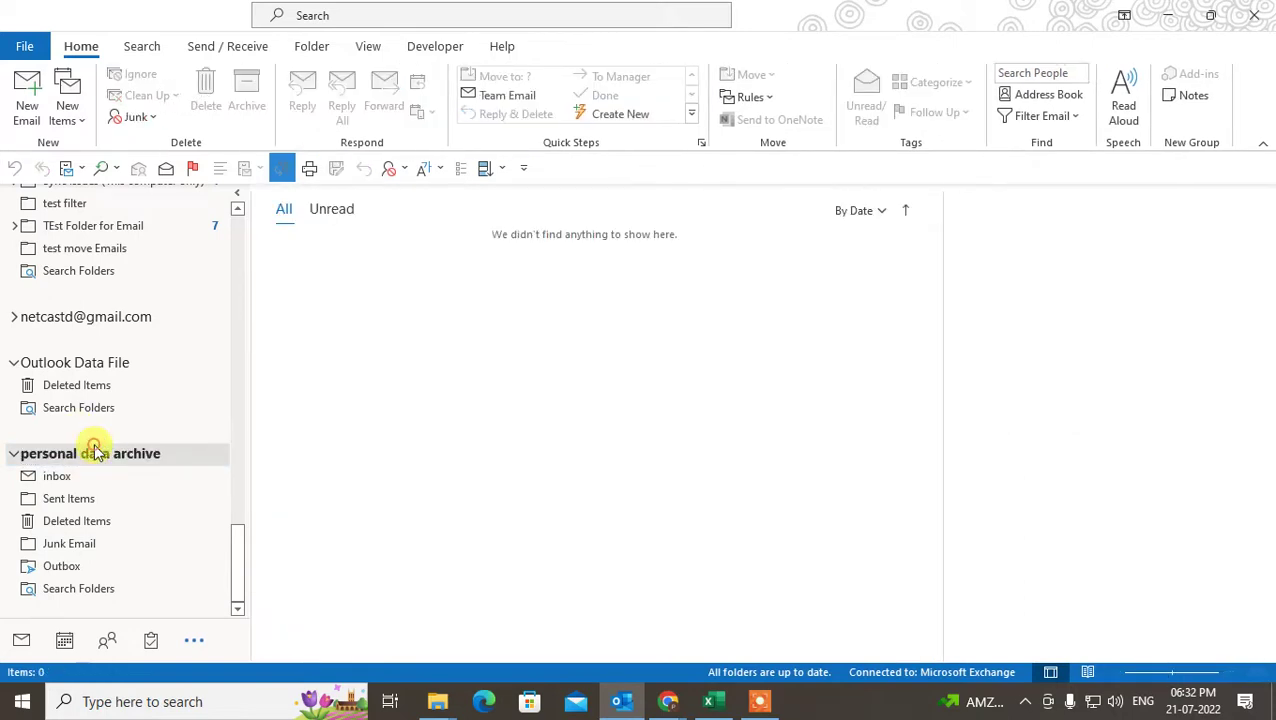
right_click(92, 453)
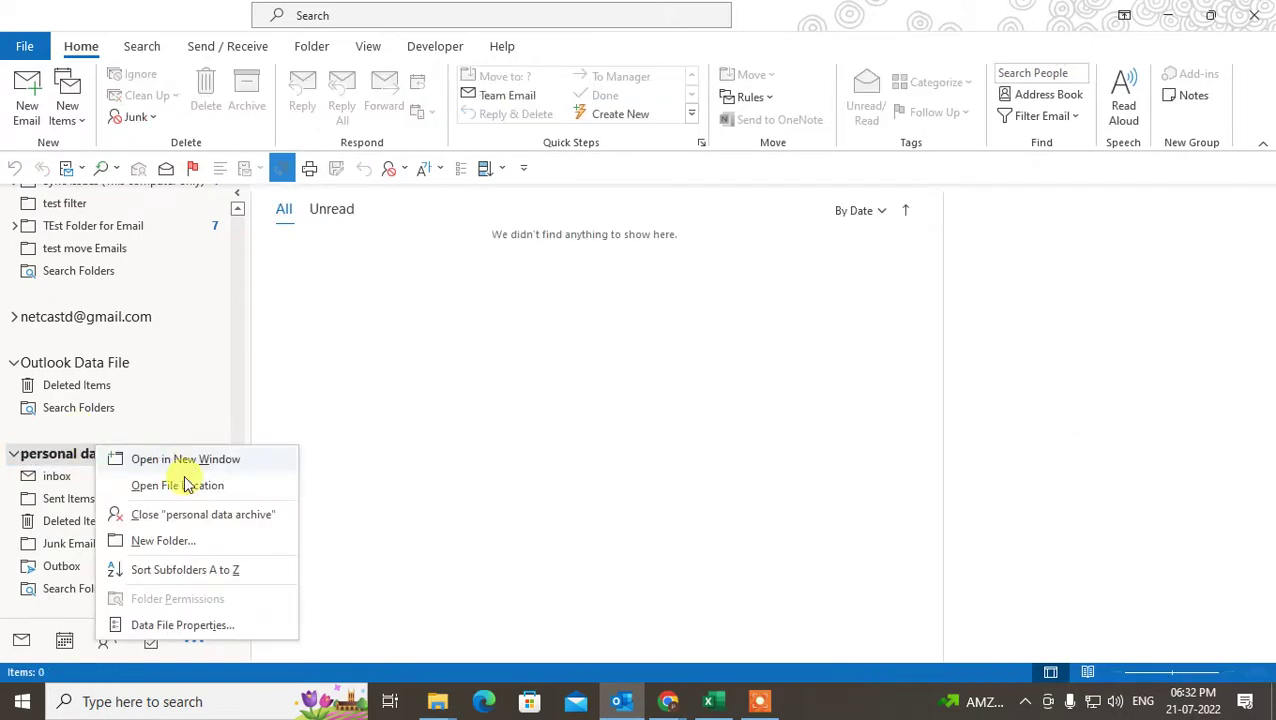
key(Escape)
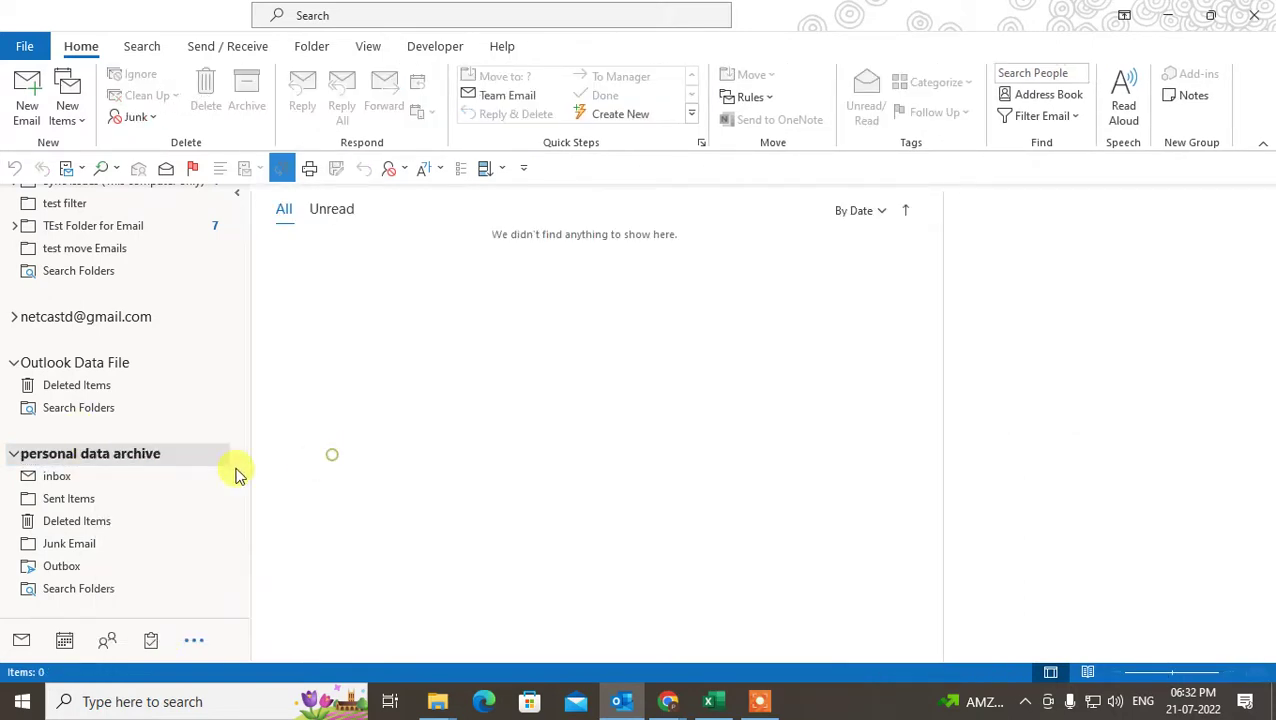
right_click(72, 455)
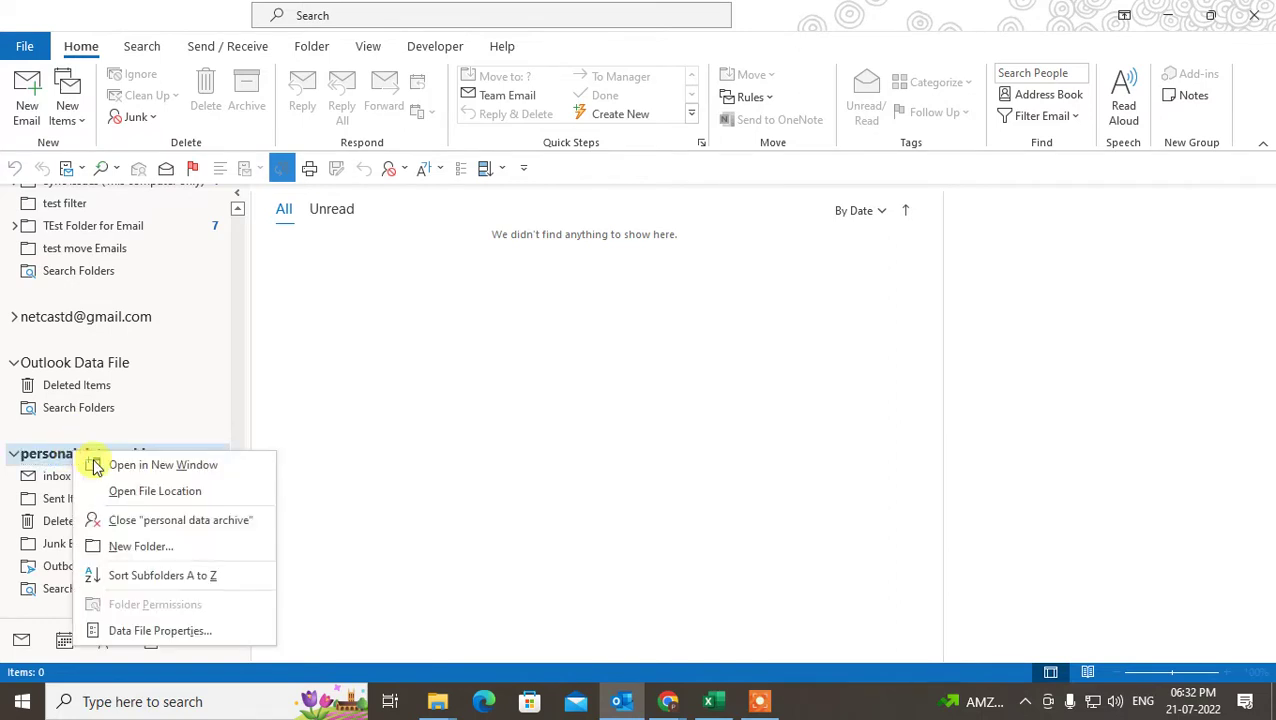
click(109, 370)
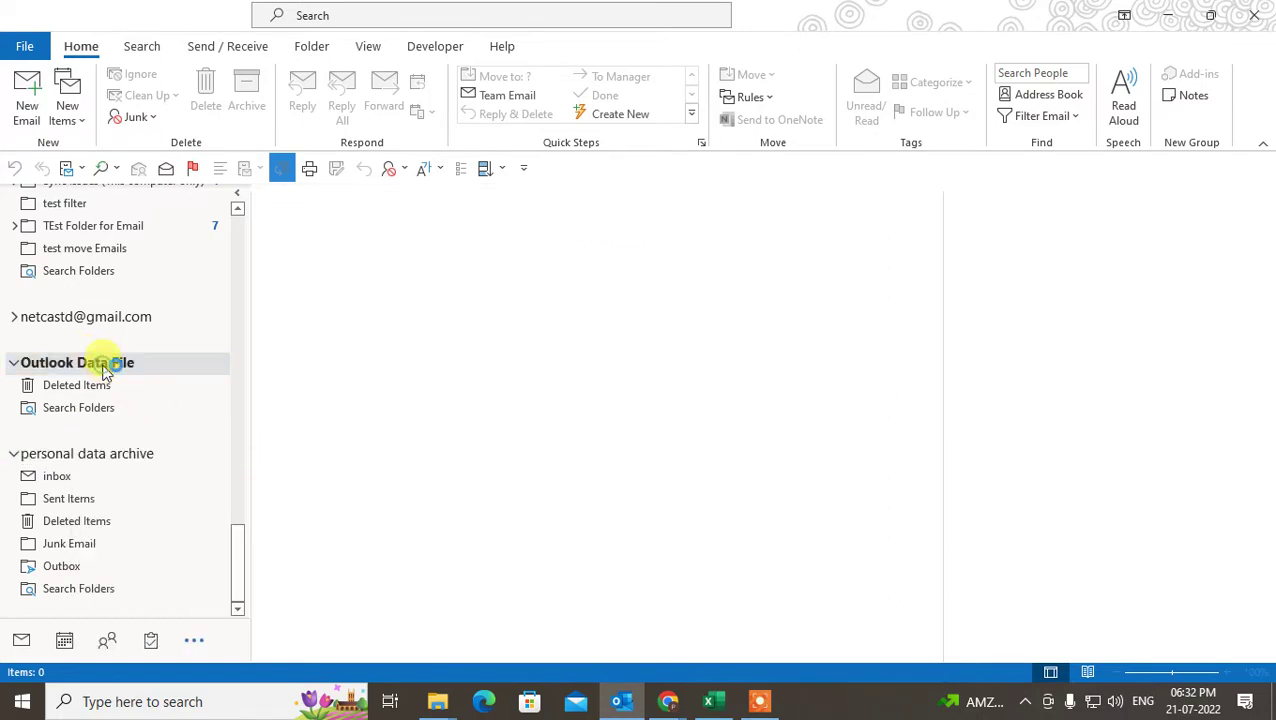
right_click(106, 369)
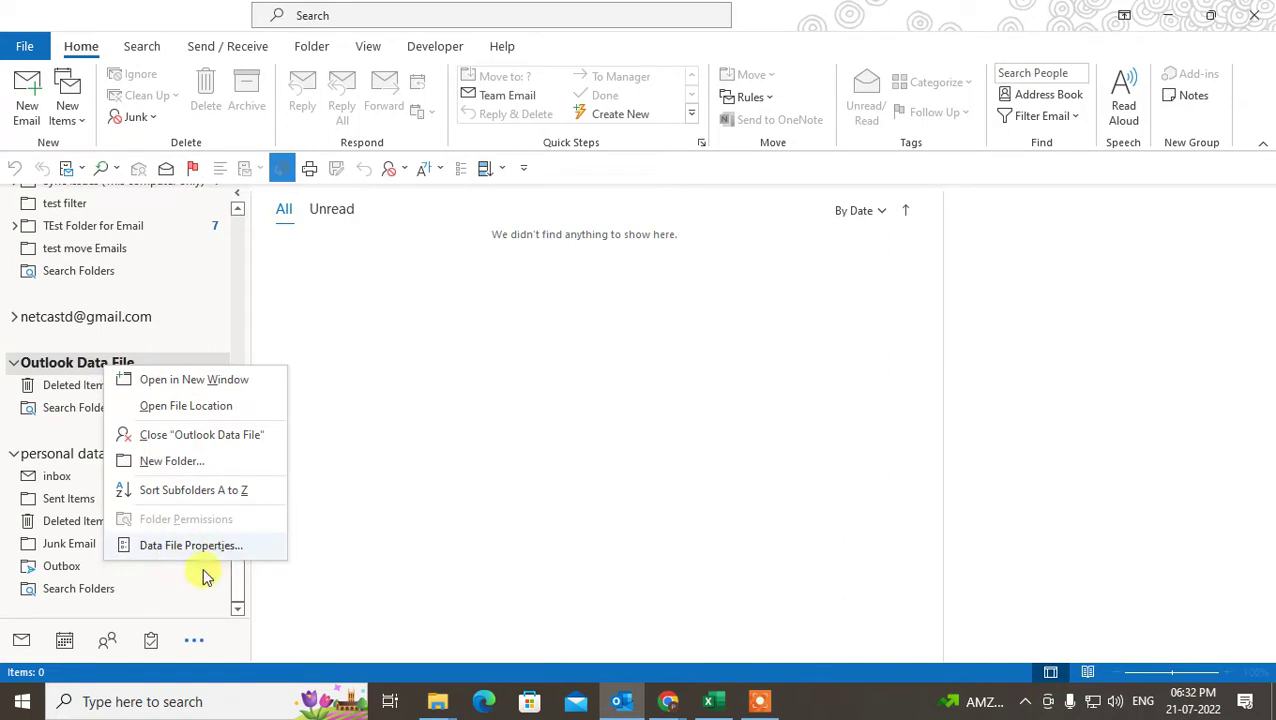
click(57, 568)
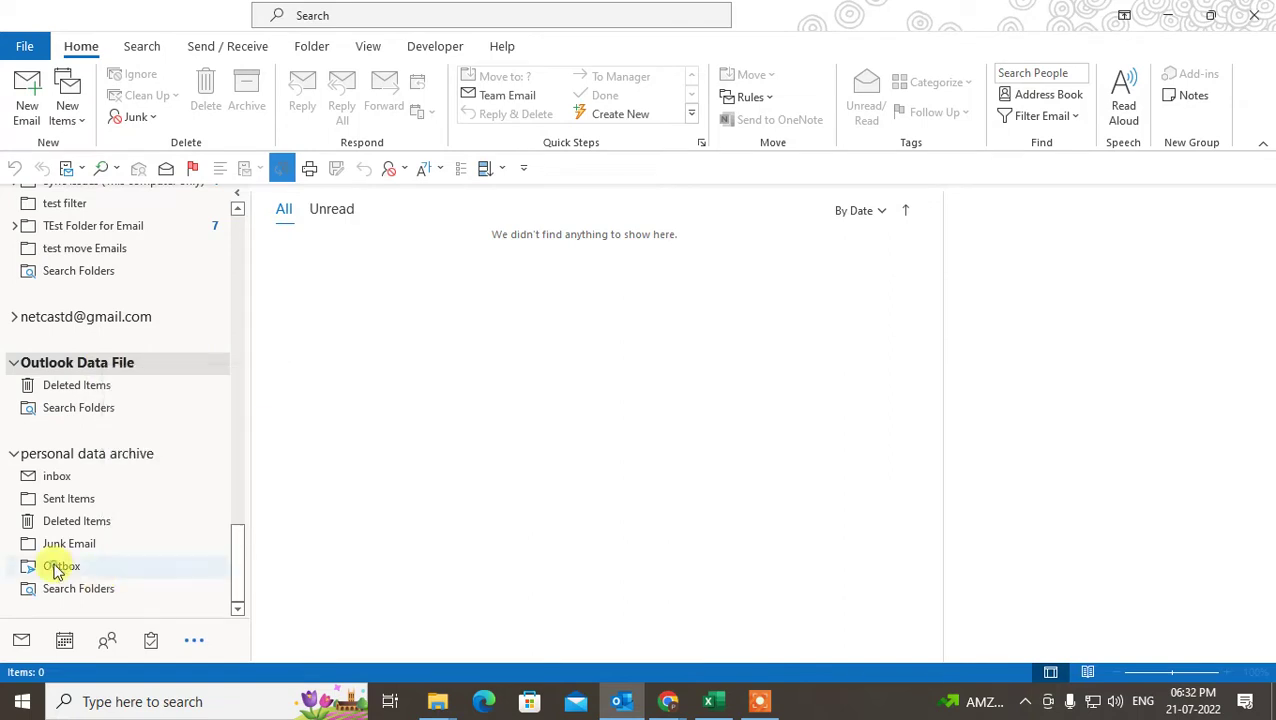
click(115, 453)
right_click(118, 453)
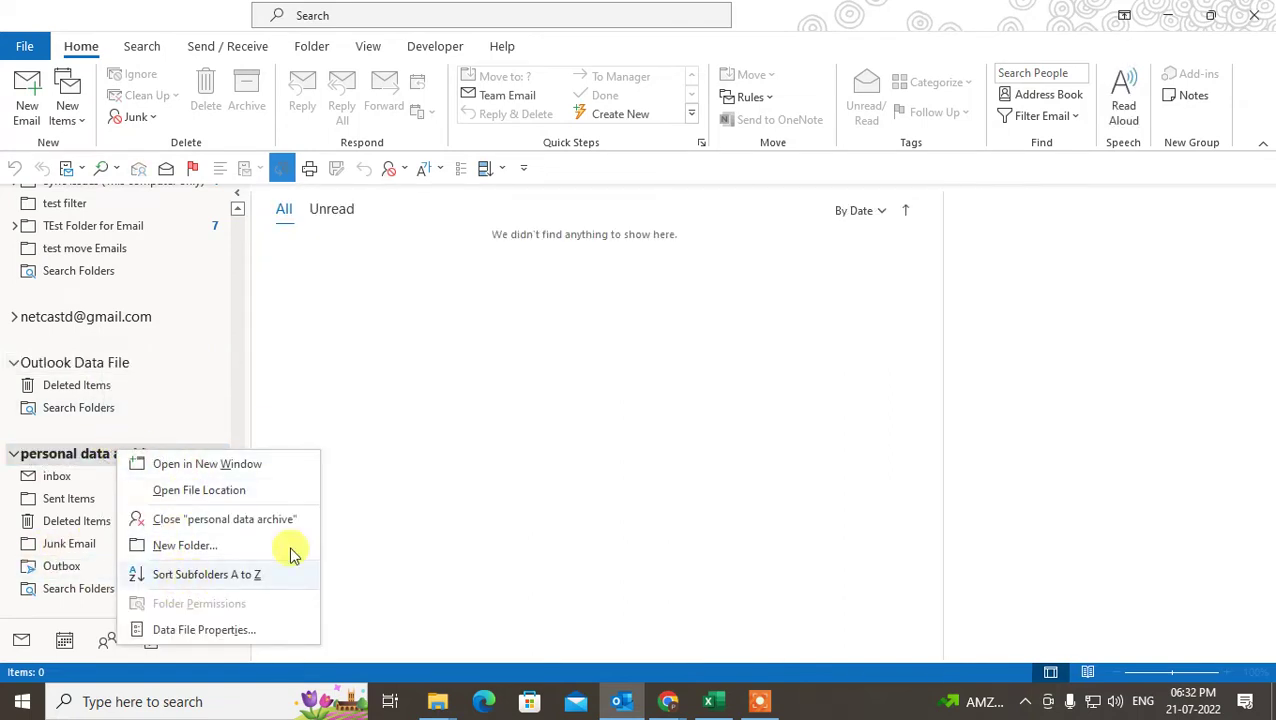
click(393, 388)
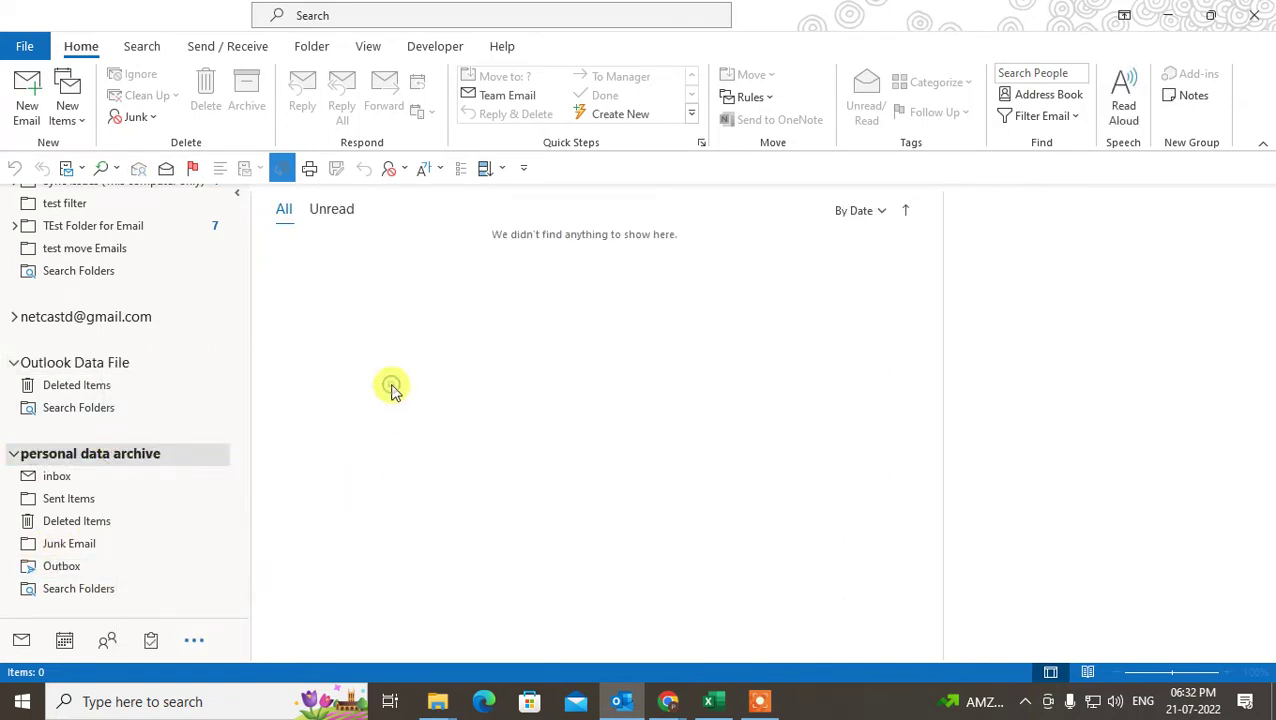
right_click(110, 451)
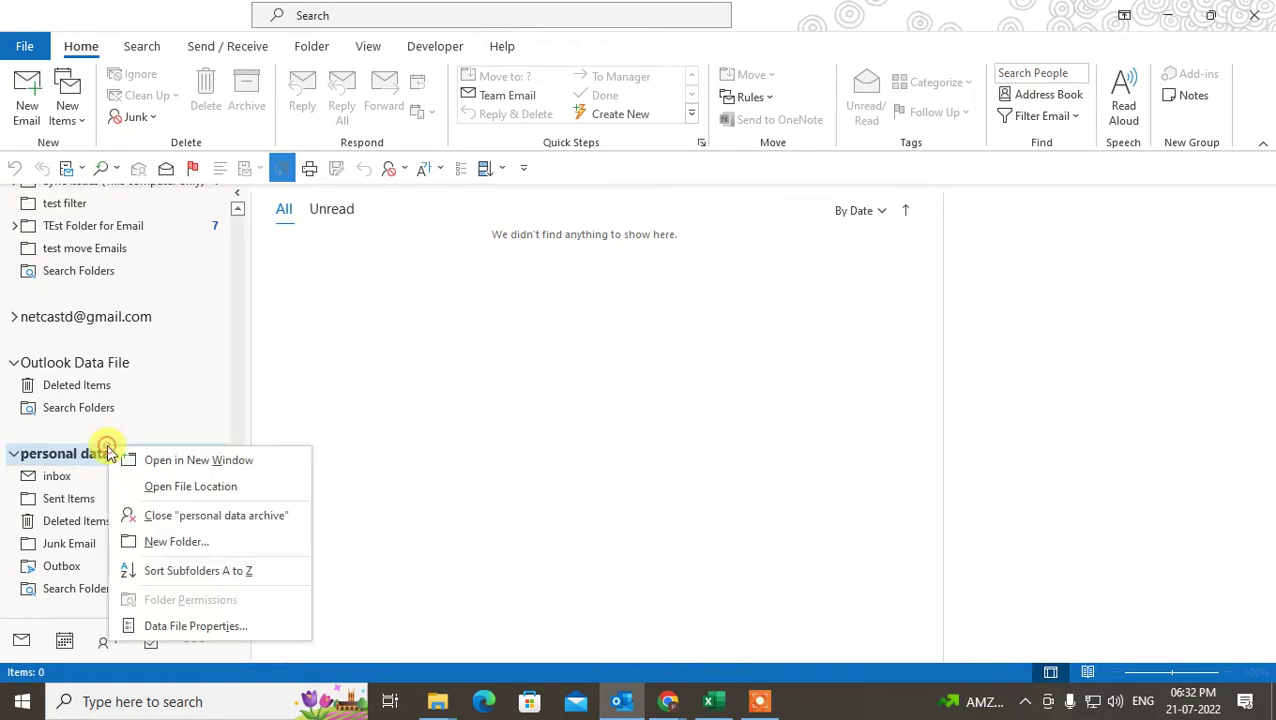
click(193, 490)
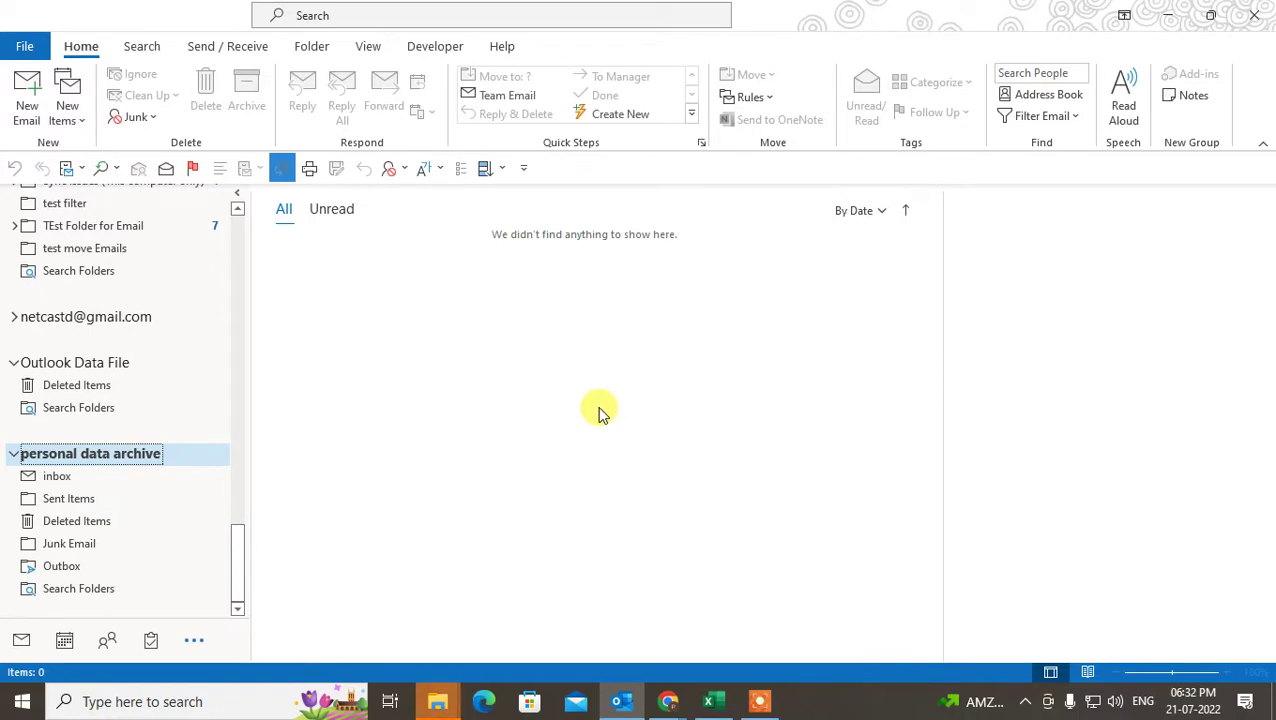
Step: Inspect the personal data archive file in the Outlook Files folder, then return to Outlook's Account Information page
mouse_move(448, 702)
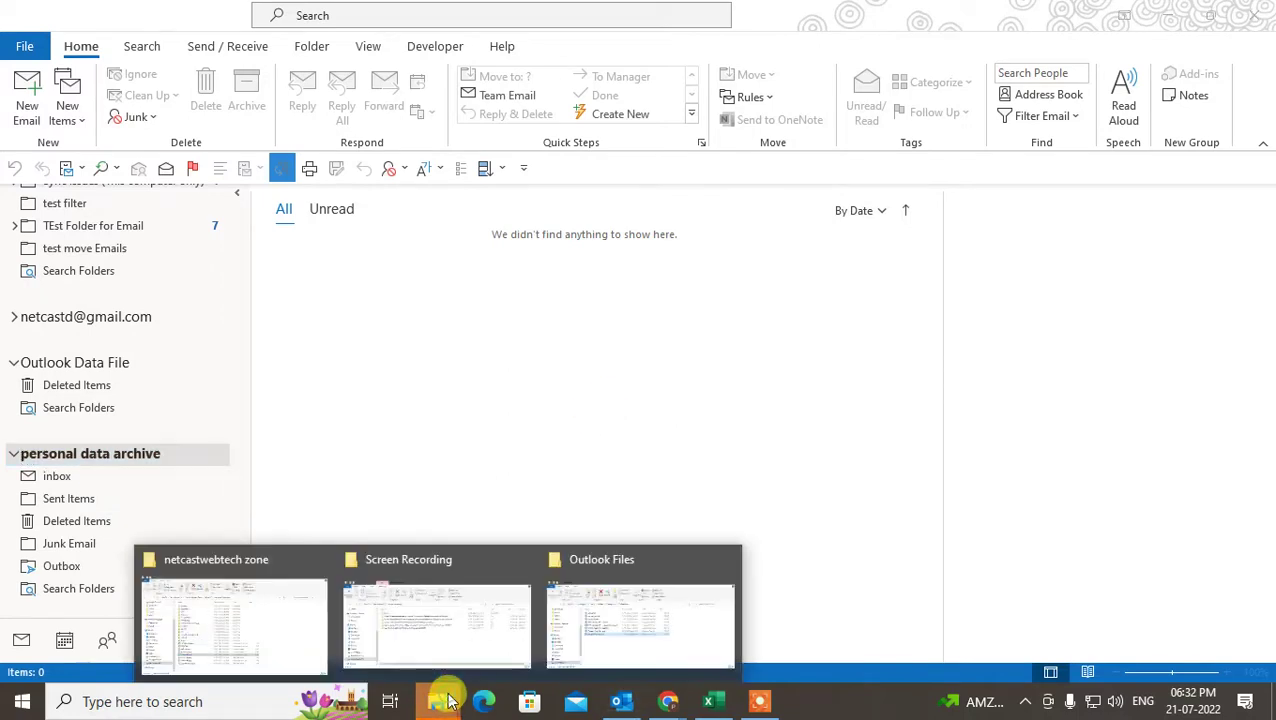
click(578, 642)
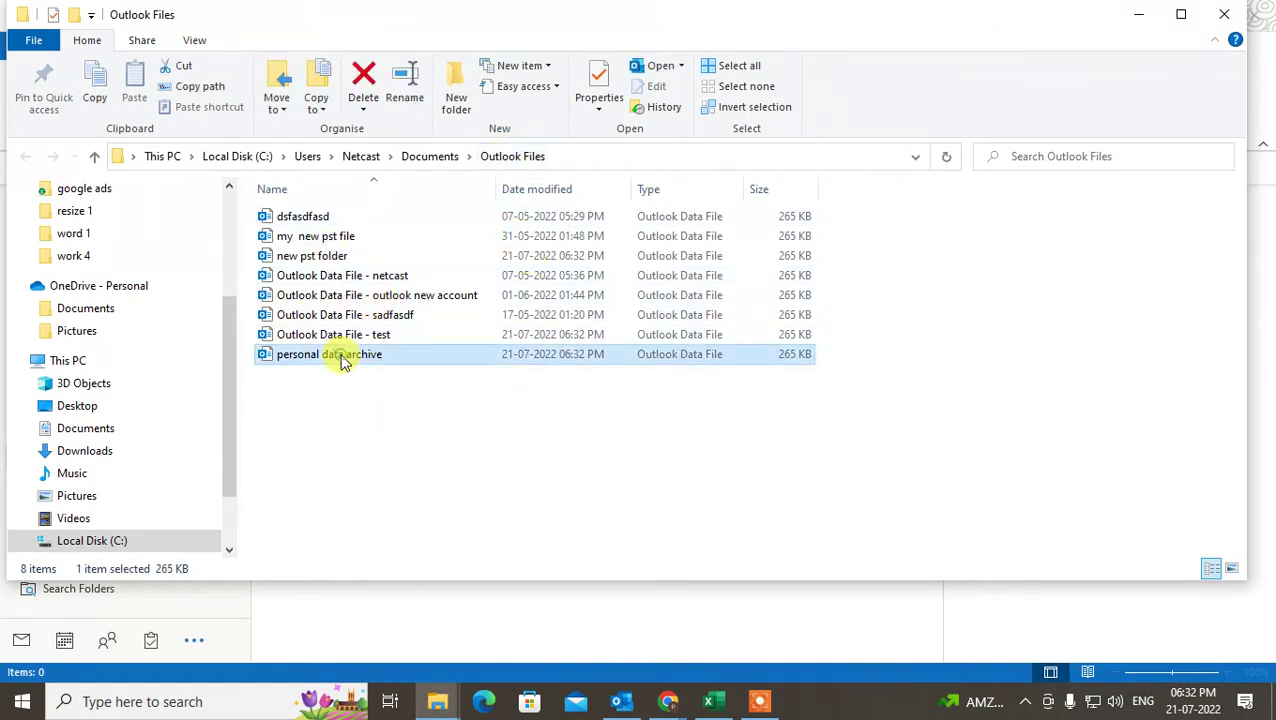
click(618, 703)
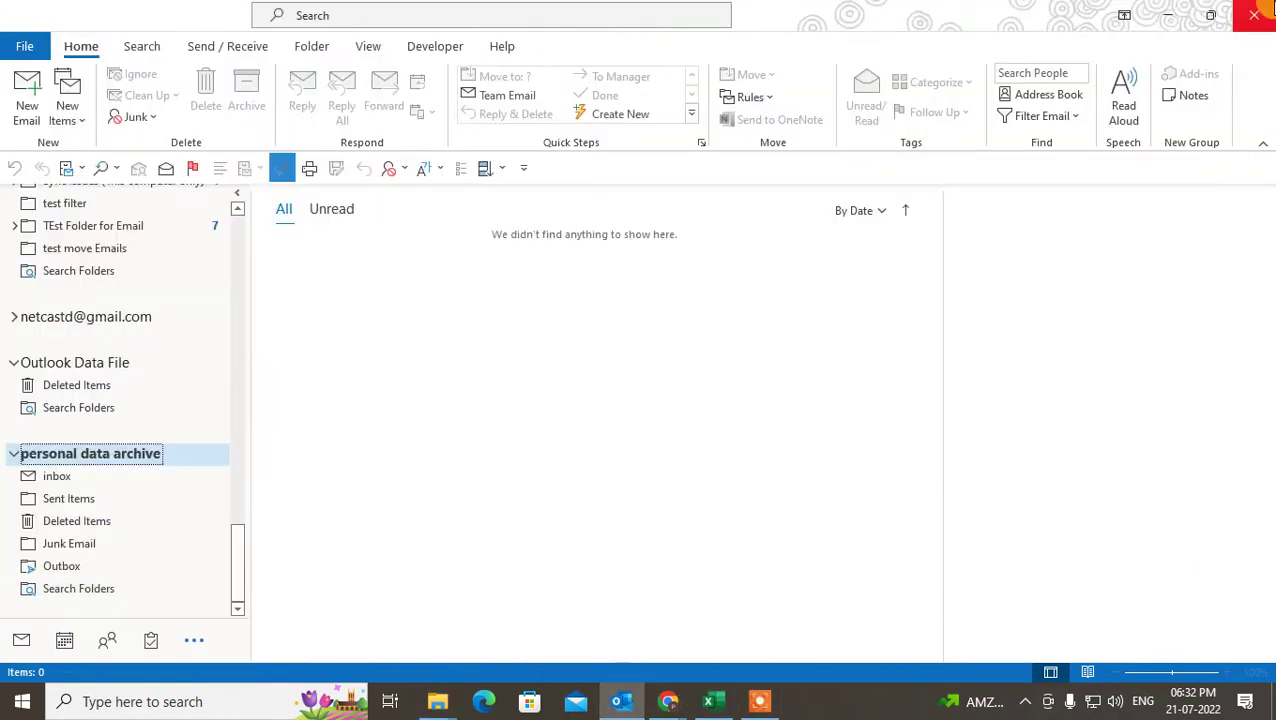
click(1166, 22)
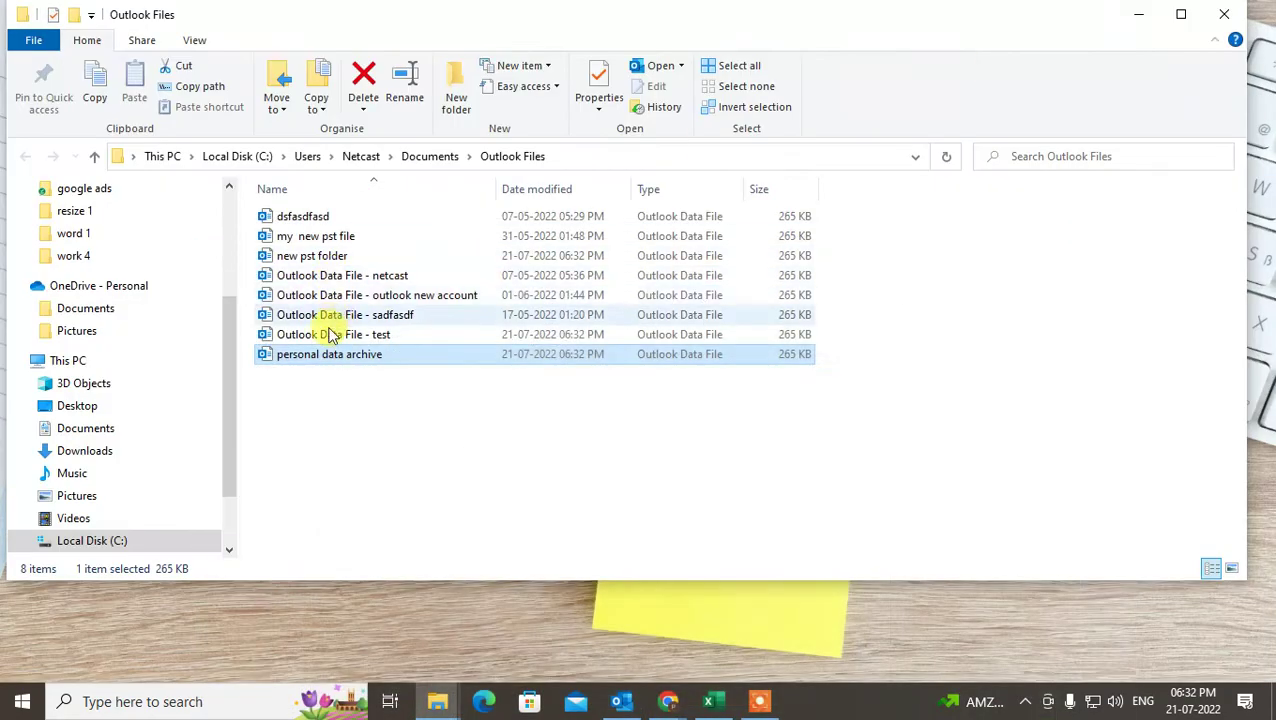
right_click(289, 354)
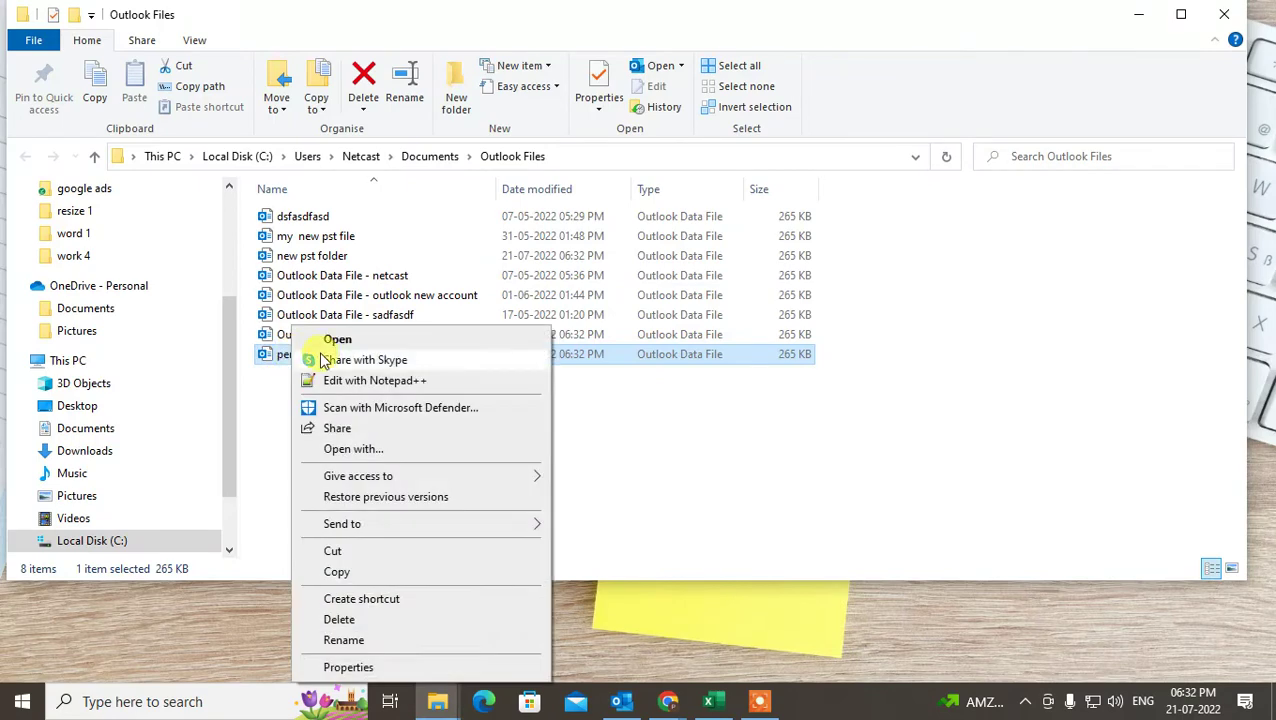
click(681, 401)
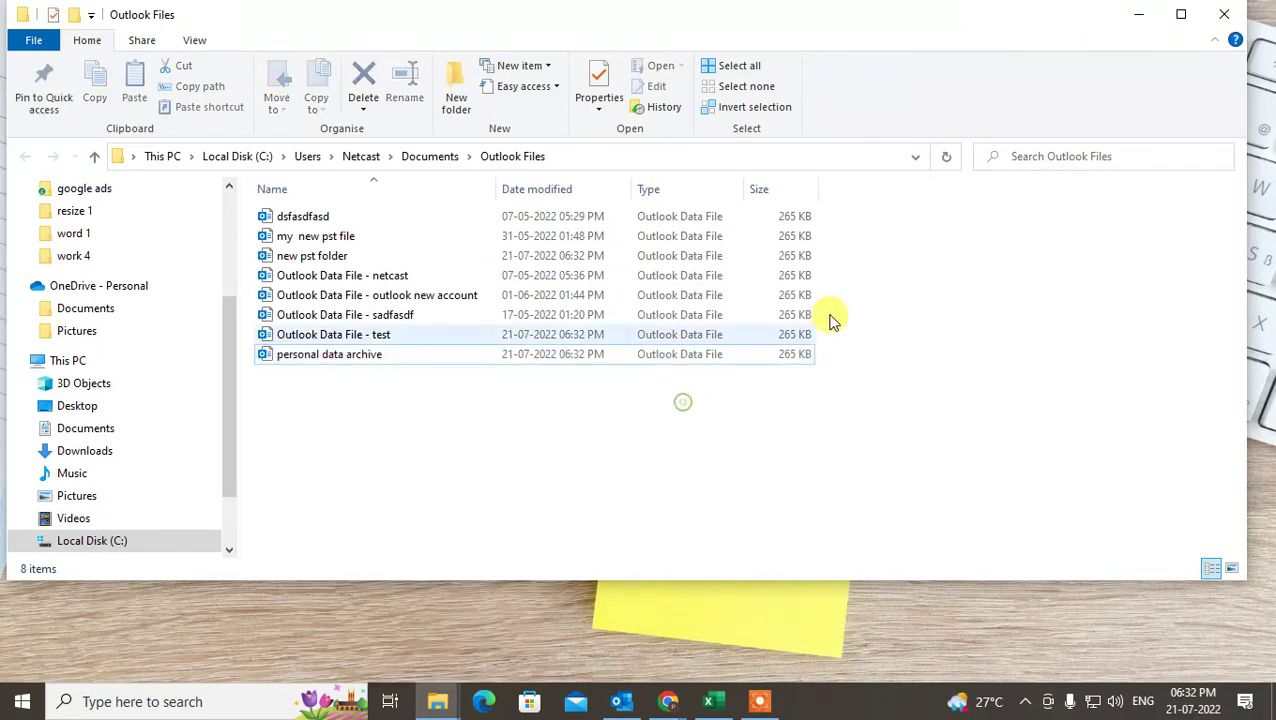
click(624, 704)
click(33, 52)
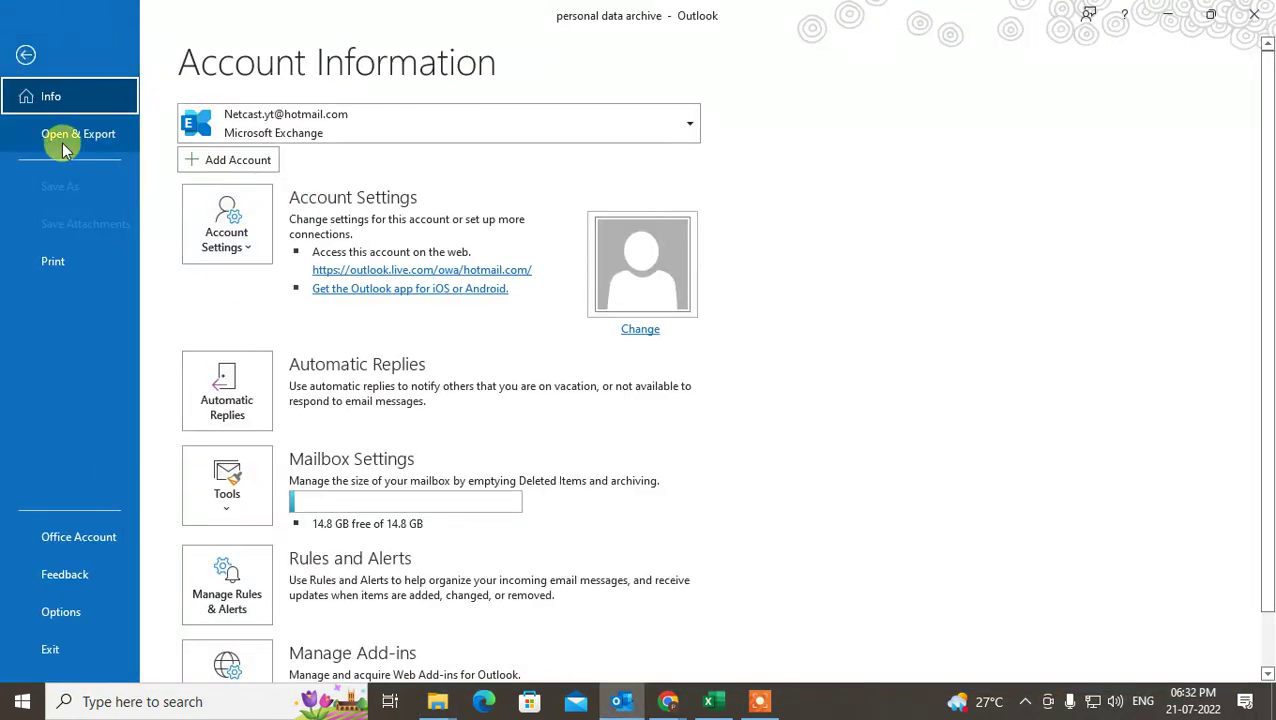
Step: Open the Data Files list in Account Settings and look through the data file entries
click(212, 240)
click(245, 278)
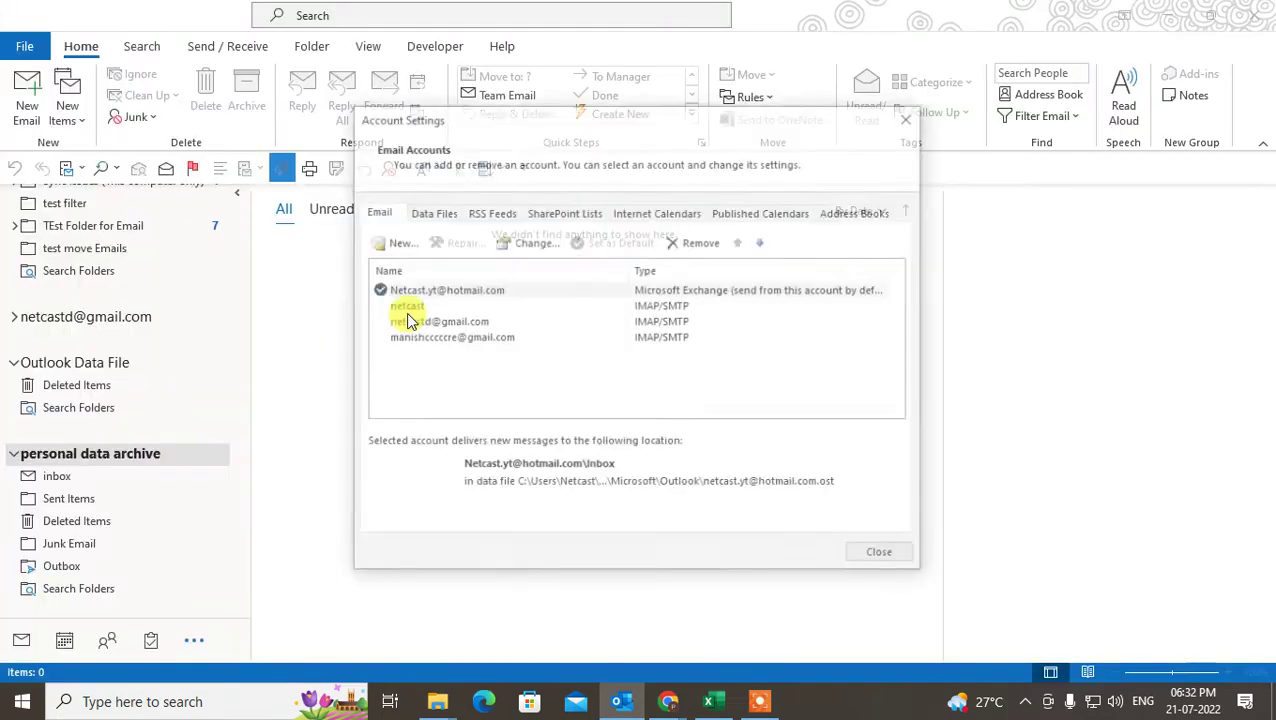
click(432, 212)
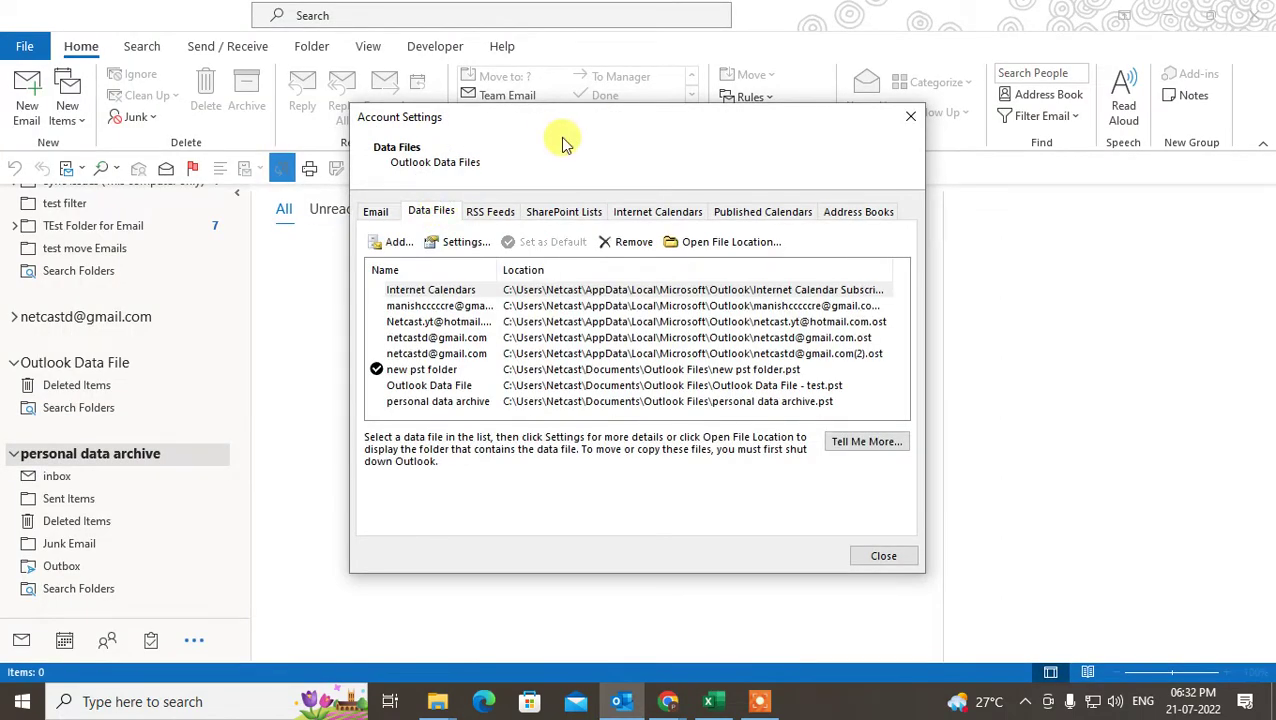
click(455, 321)
click(456, 305)
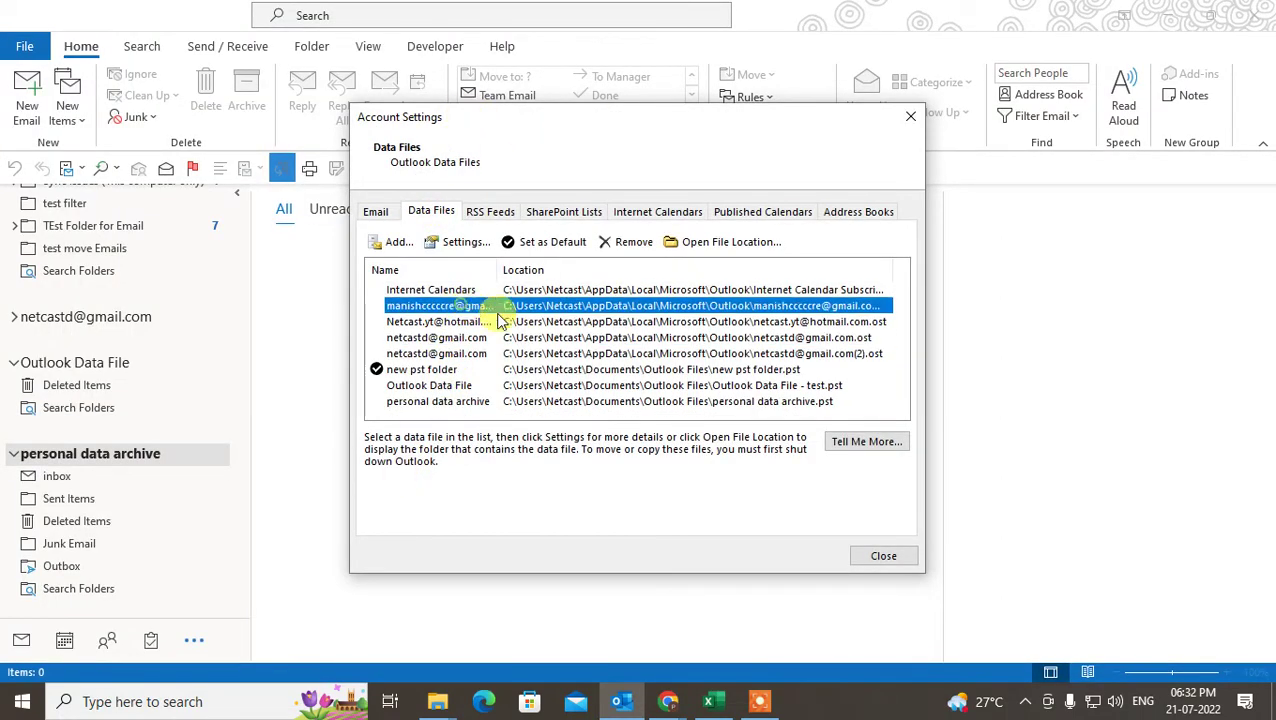
click(560, 354)
click(455, 402)
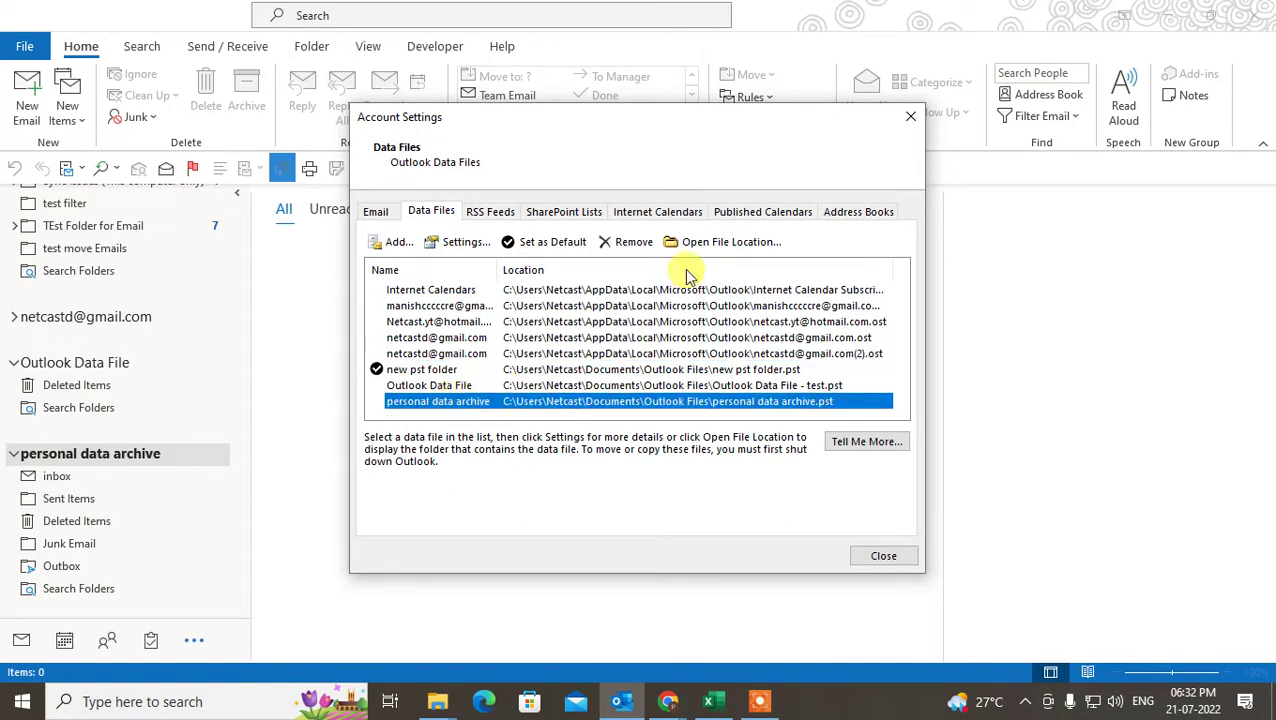
Step: Remove the Outlook Data File entry from the profile
click(493, 386)
click(624, 243)
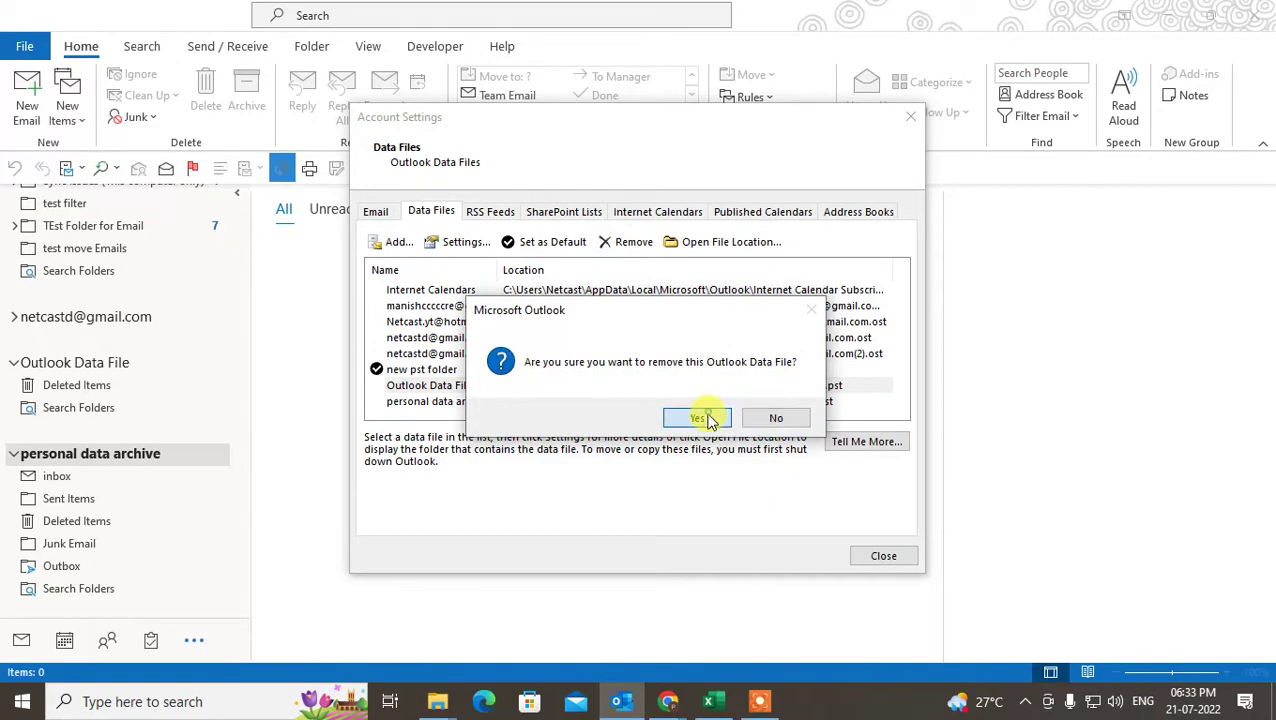
click(700, 418)
Step: Open the file location of the personal data archive data file
click(474, 390)
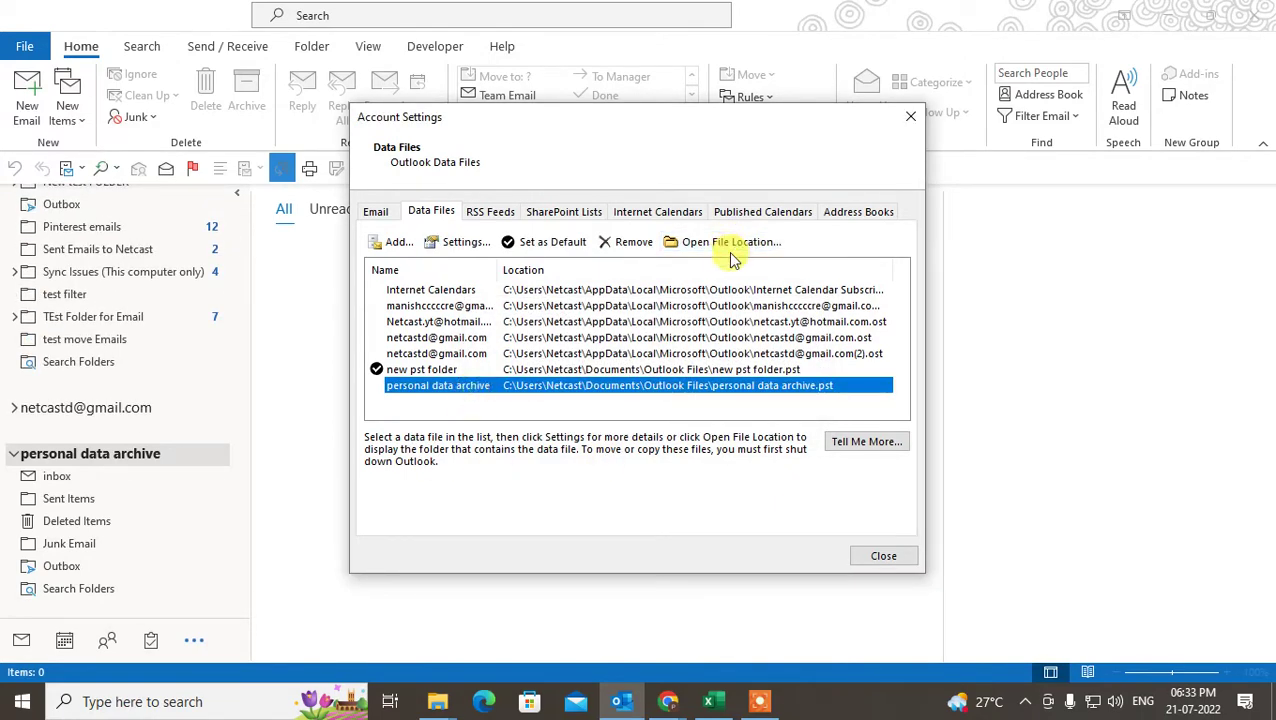
click(723, 246)
click(723, 246)
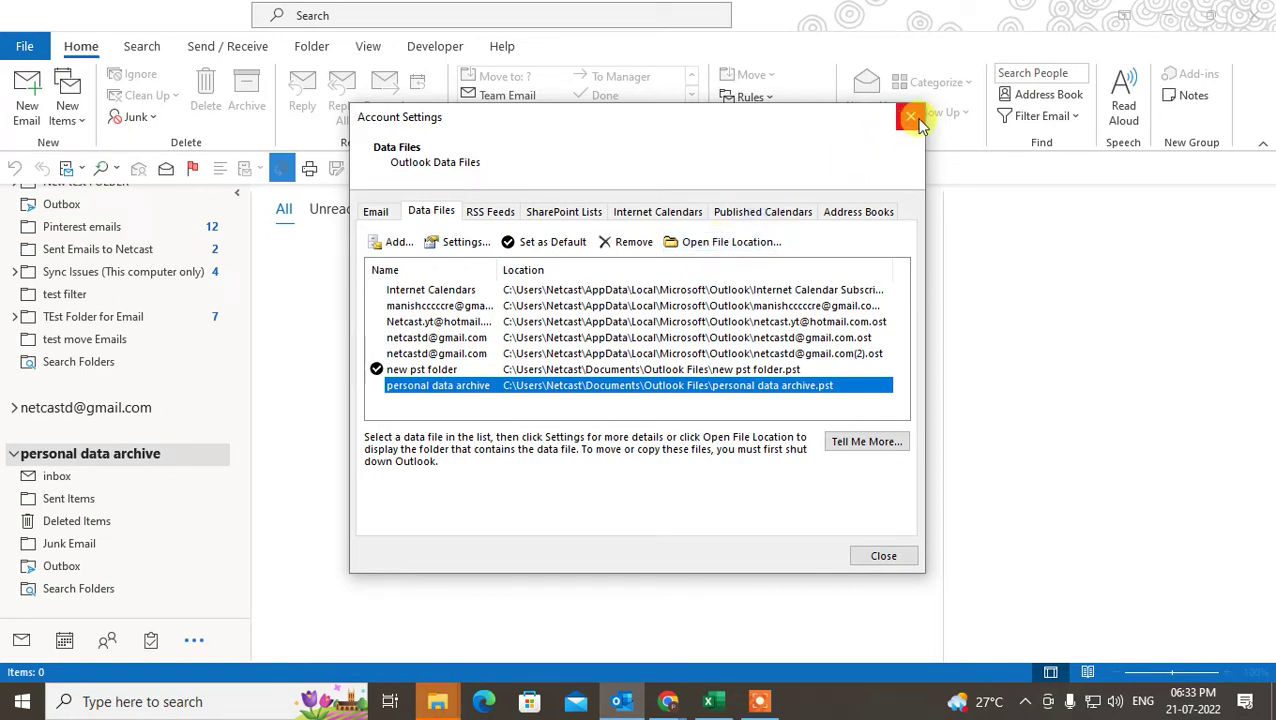
Step: Check the personal data archive file in the Outlook Files window, then close that window
mouse_move(460, 706)
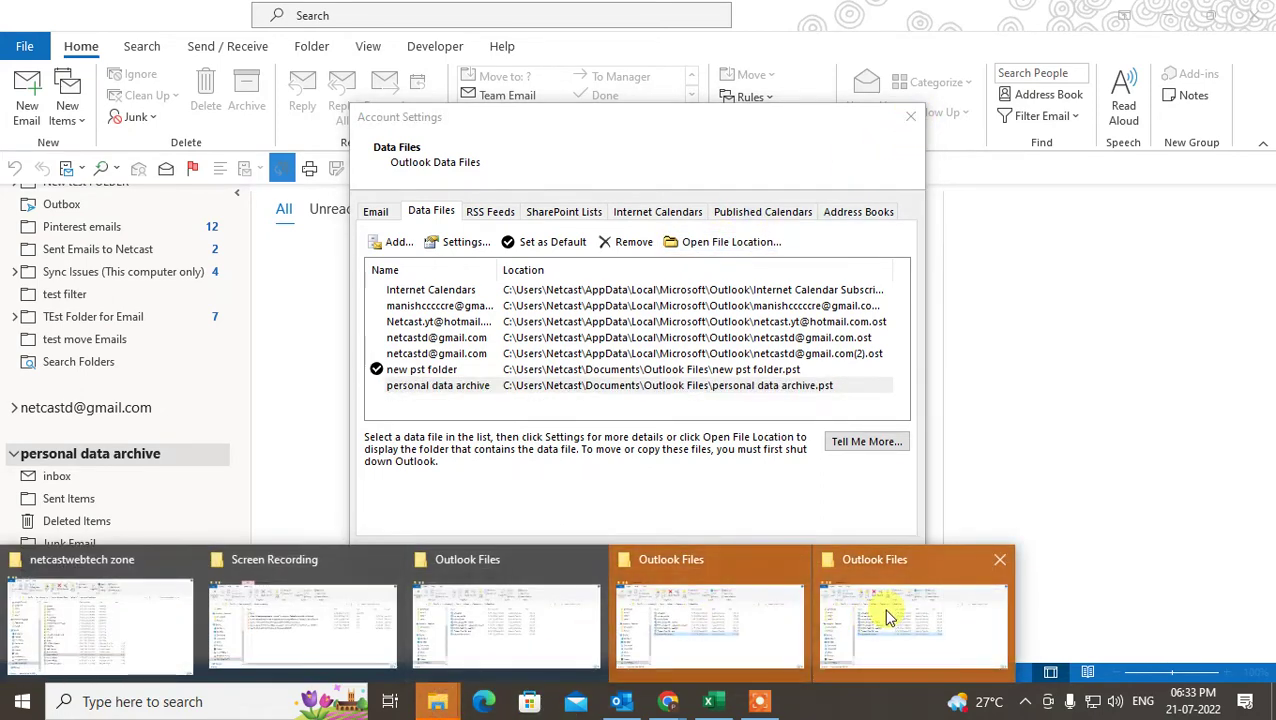
click(869, 660)
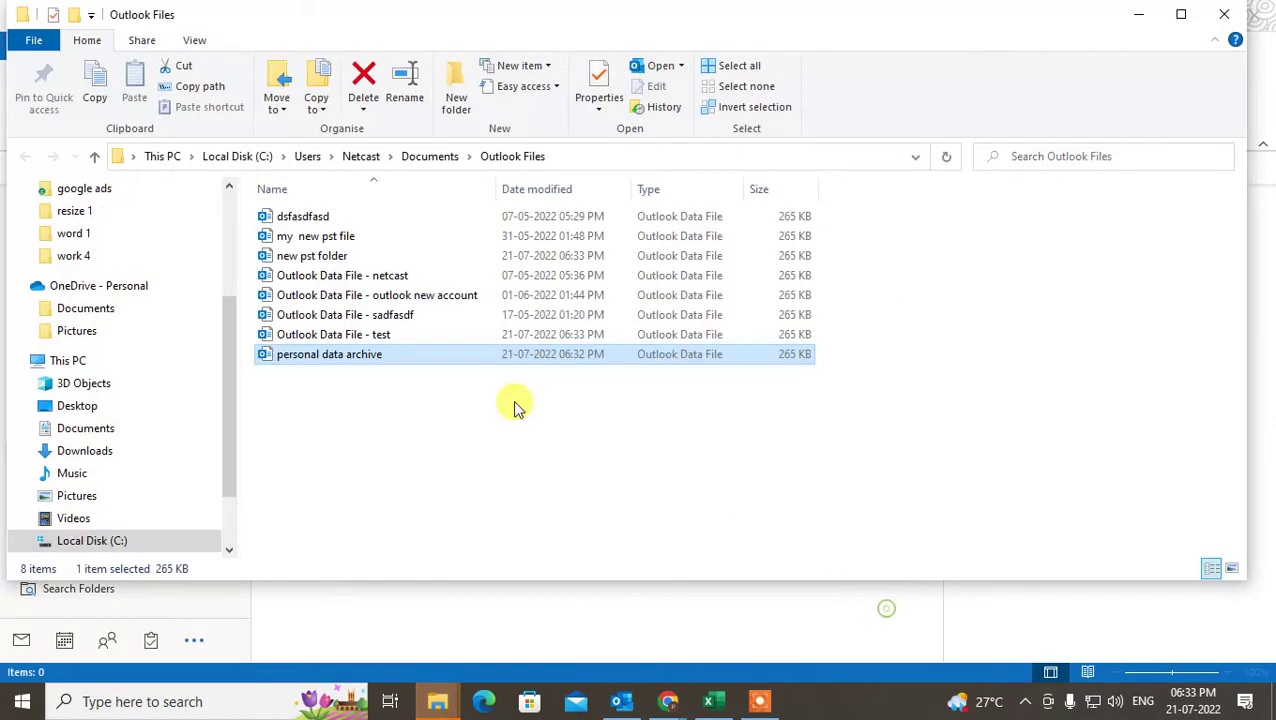
right_click(304, 354)
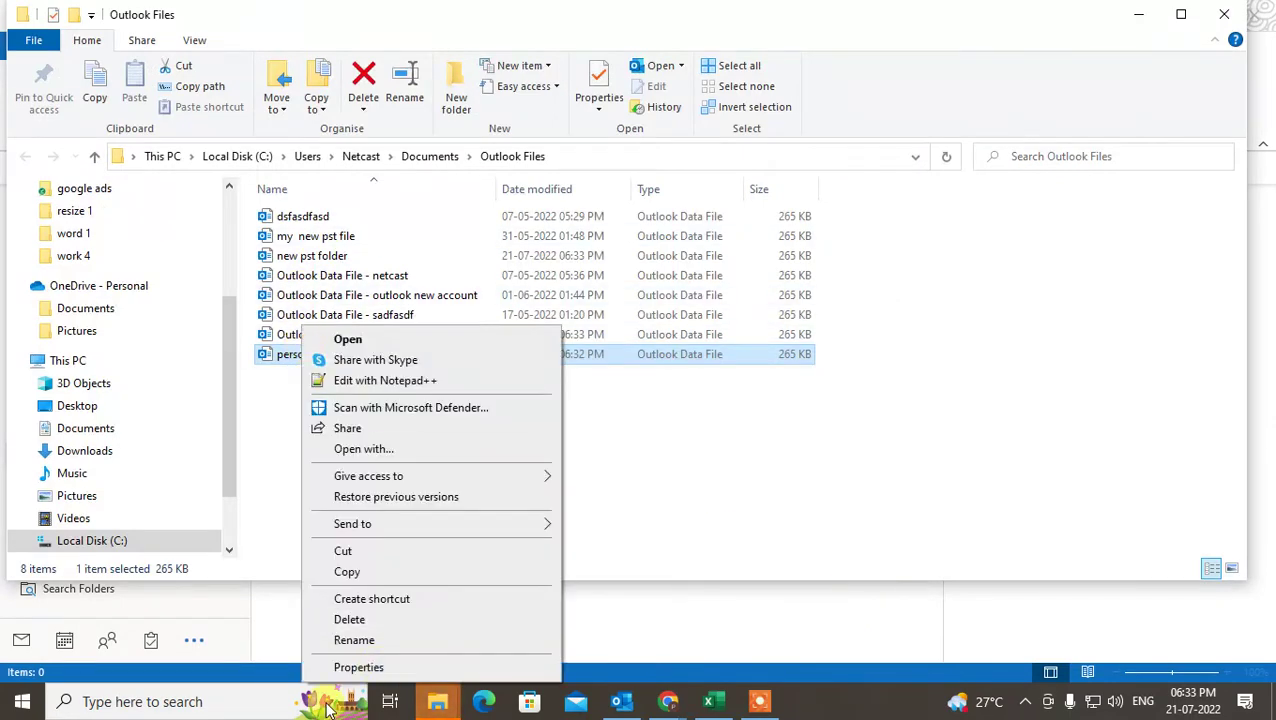
click(1228, 18)
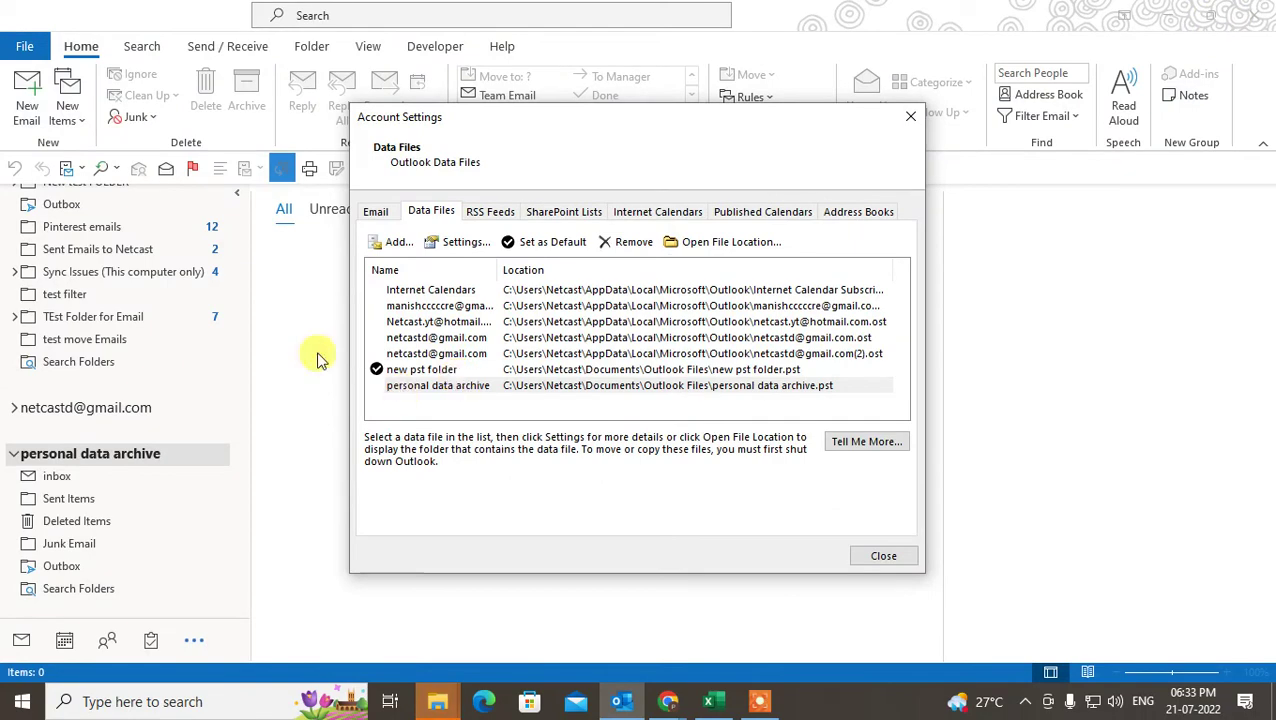
Step: Look over the email accounts and the data file entries in Account Settings
click(376, 212)
click(431, 211)
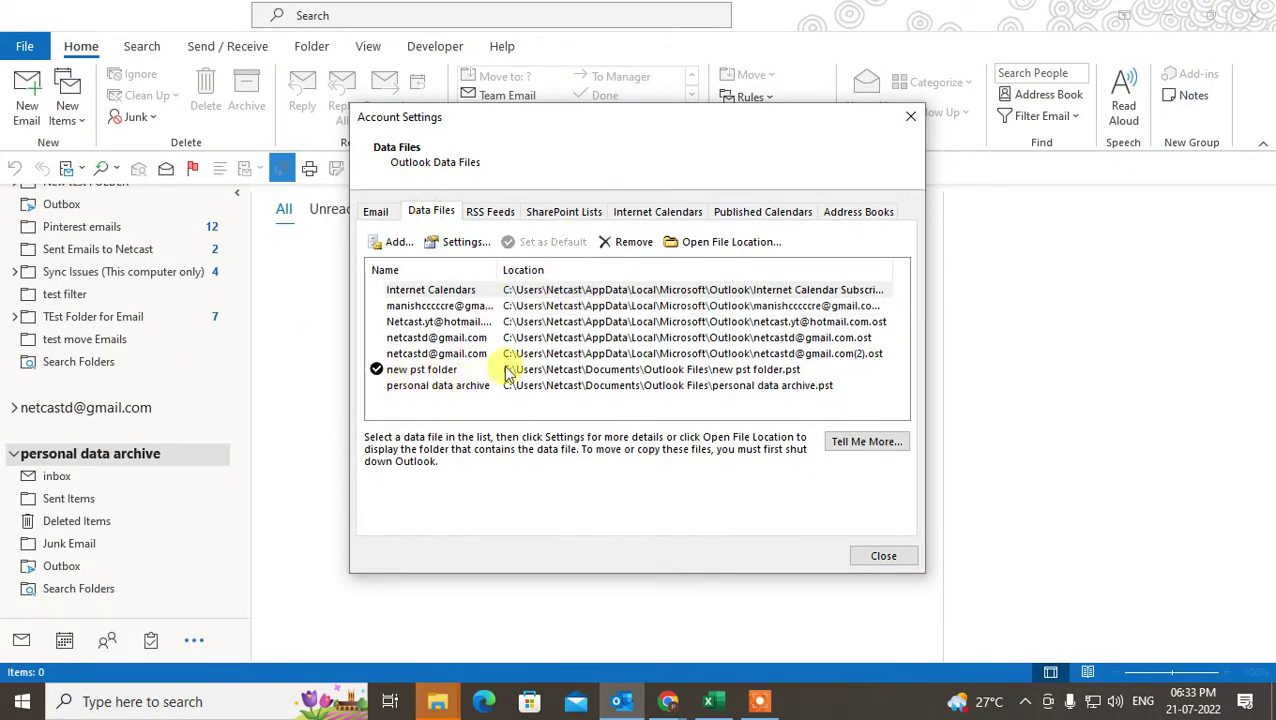
click(435, 353)
click(440, 369)
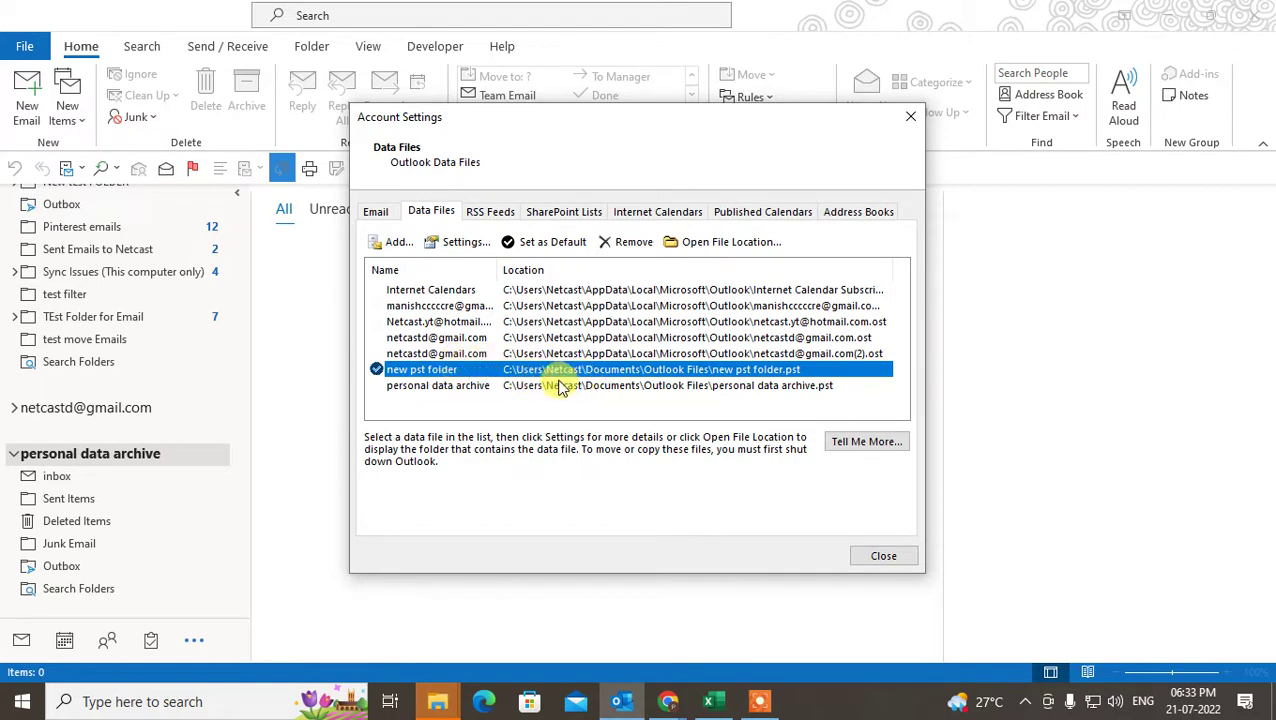
click(430, 386)
click(420, 371)
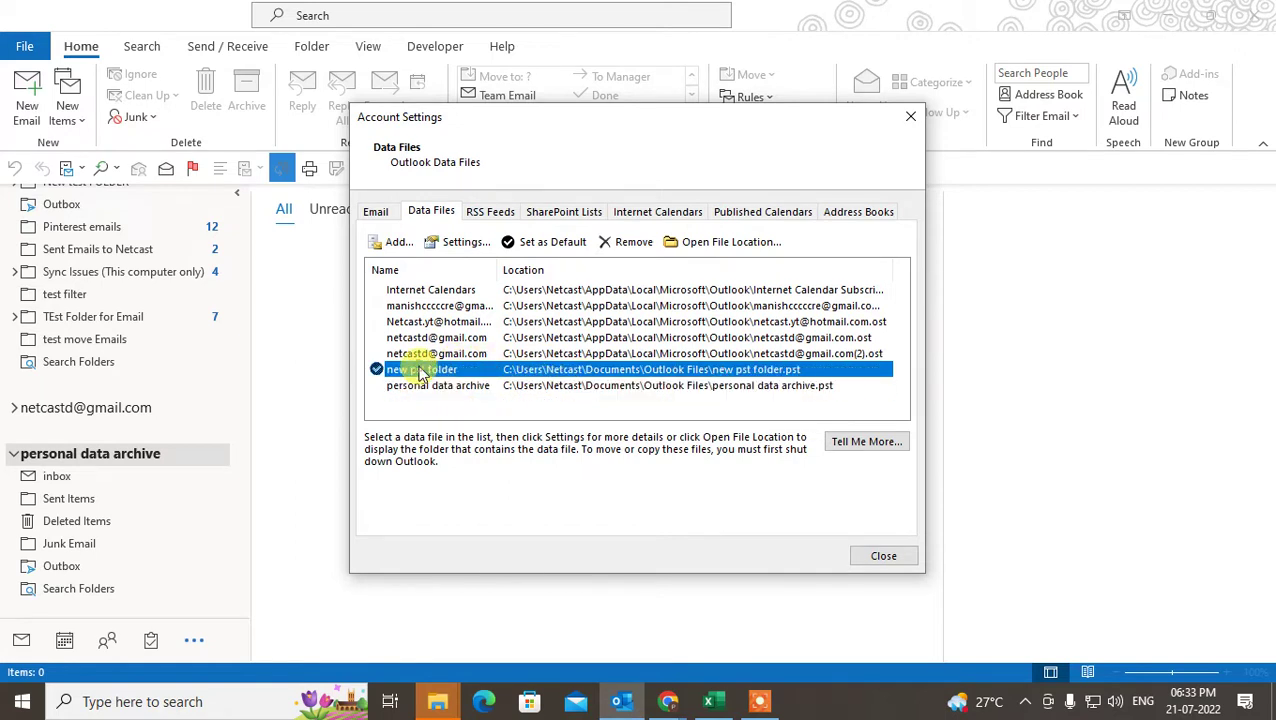
Step: Set the hotmail account's data file as the default after the Gmail file is refused
click(441, 353)
click(548, 244)
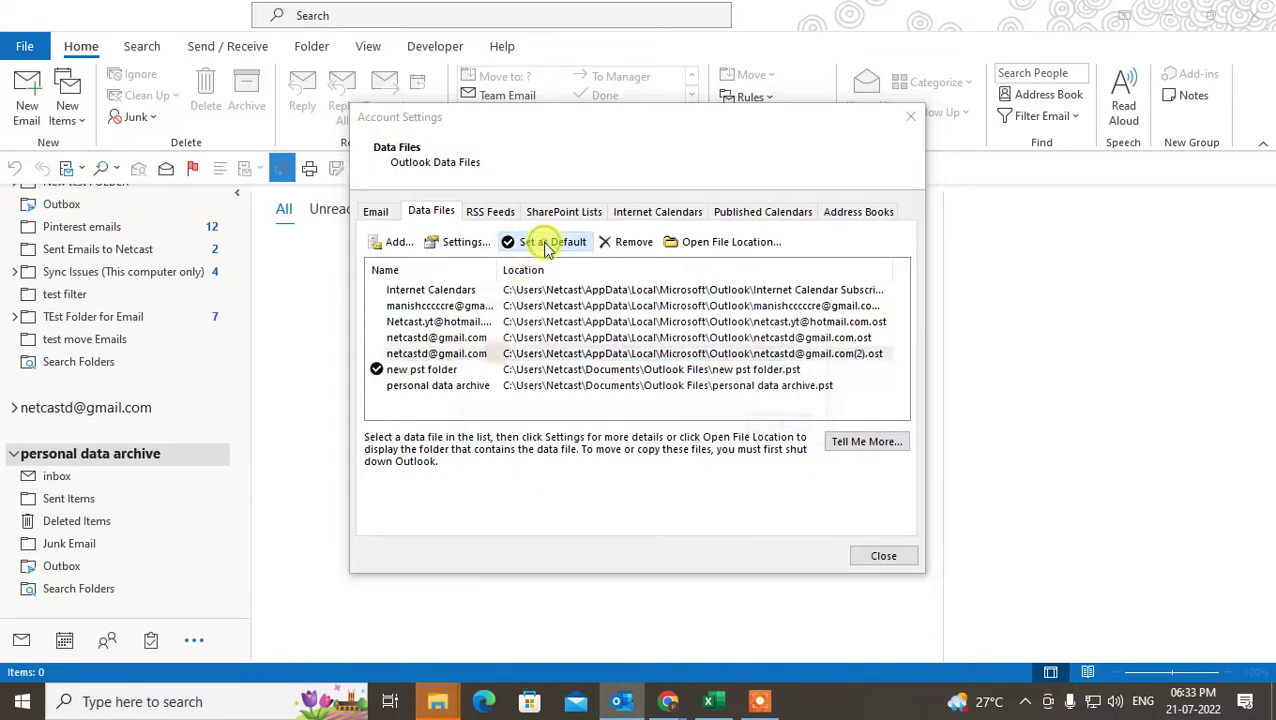
click(781, 428)
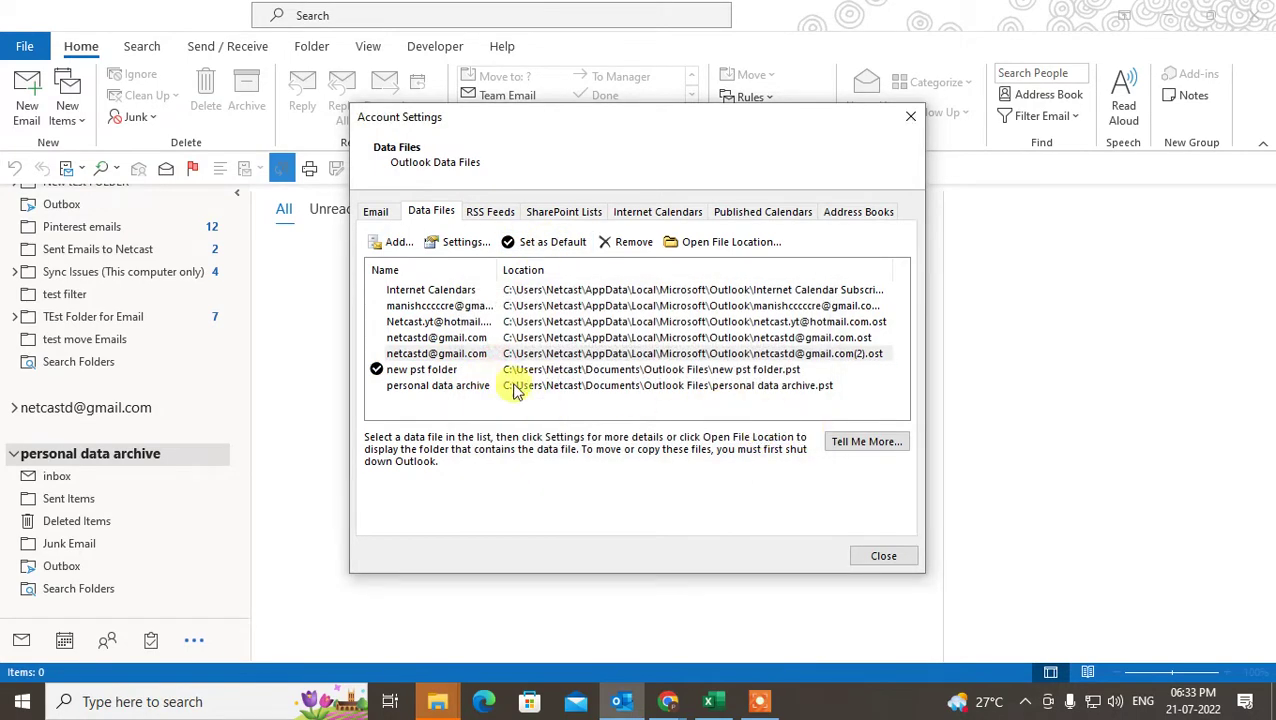
click(462, 320)
click(549, 245)
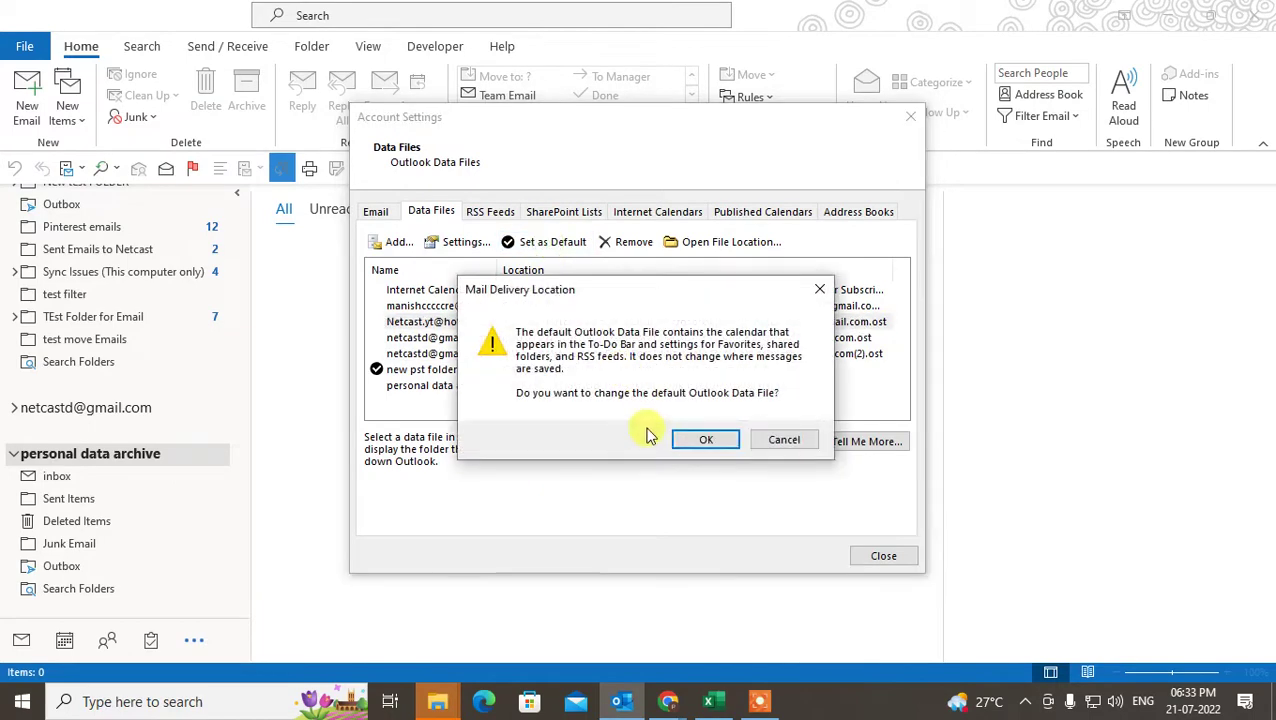
click(686, 445)
Step: Attempt to remove new pst folder, open its file location, and close Account Settings
click(421, 369)
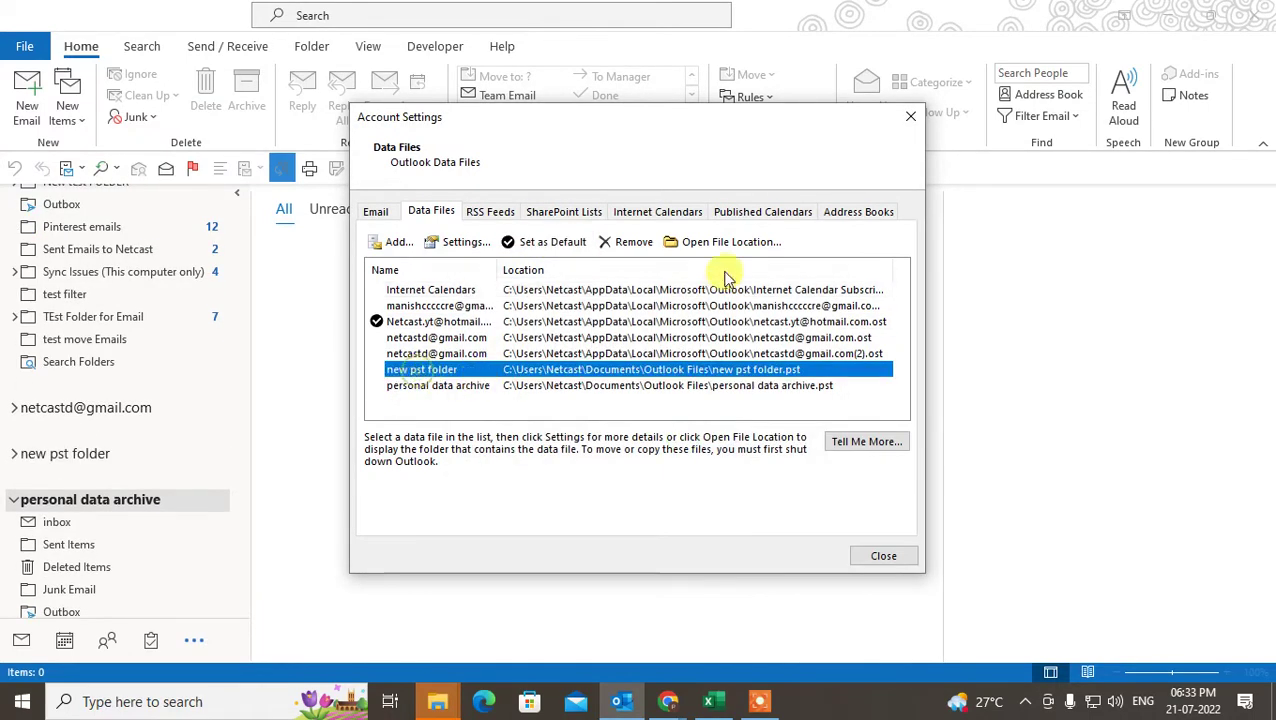
click(624, 244)
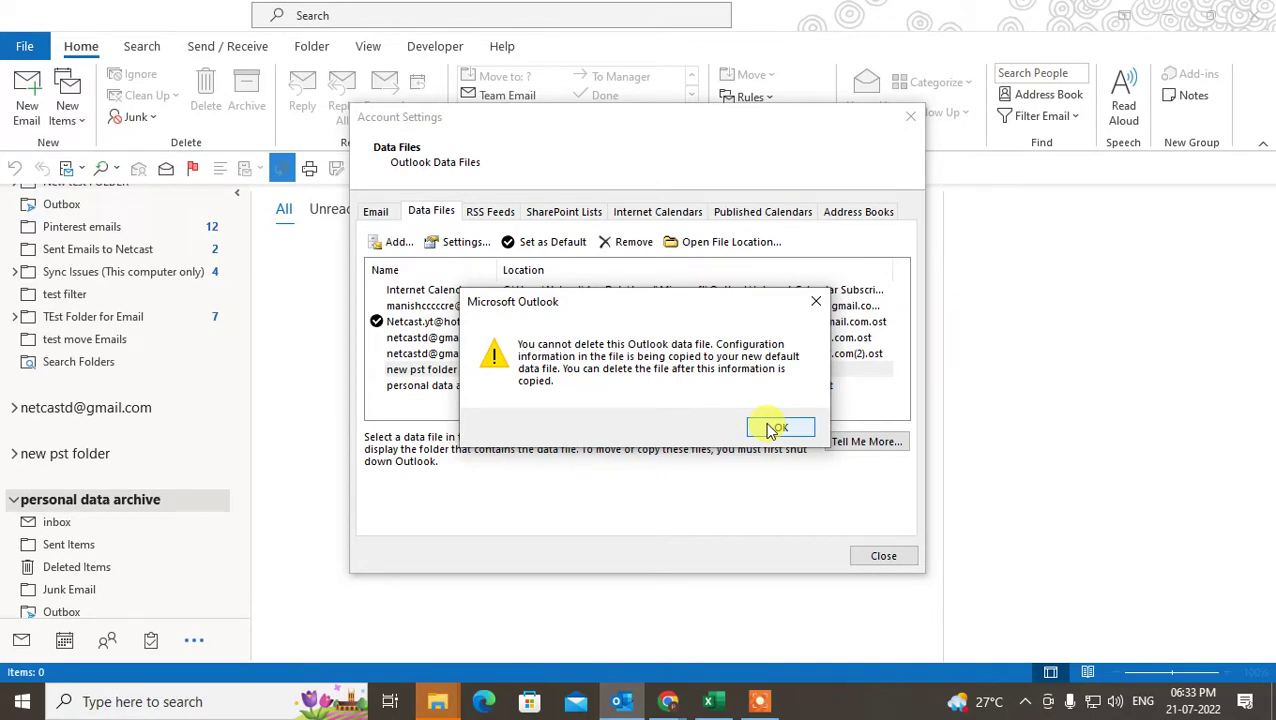
click(778, 428)
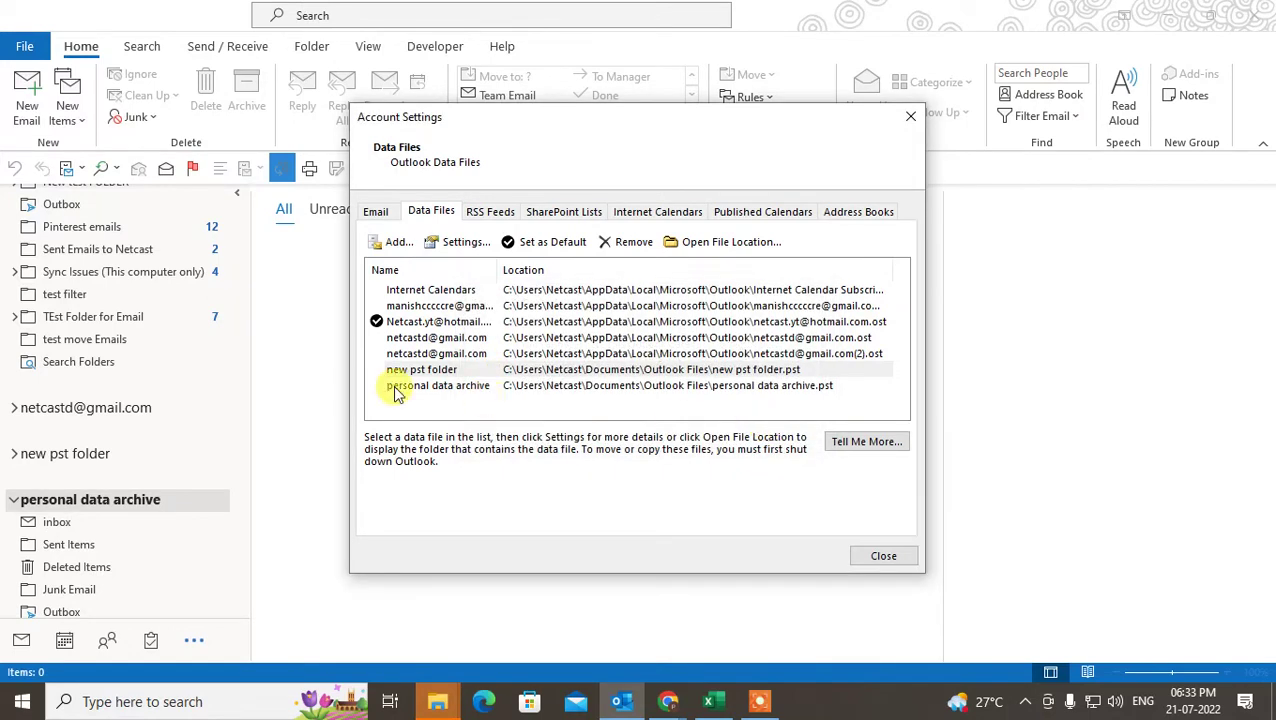
click(465, 372)
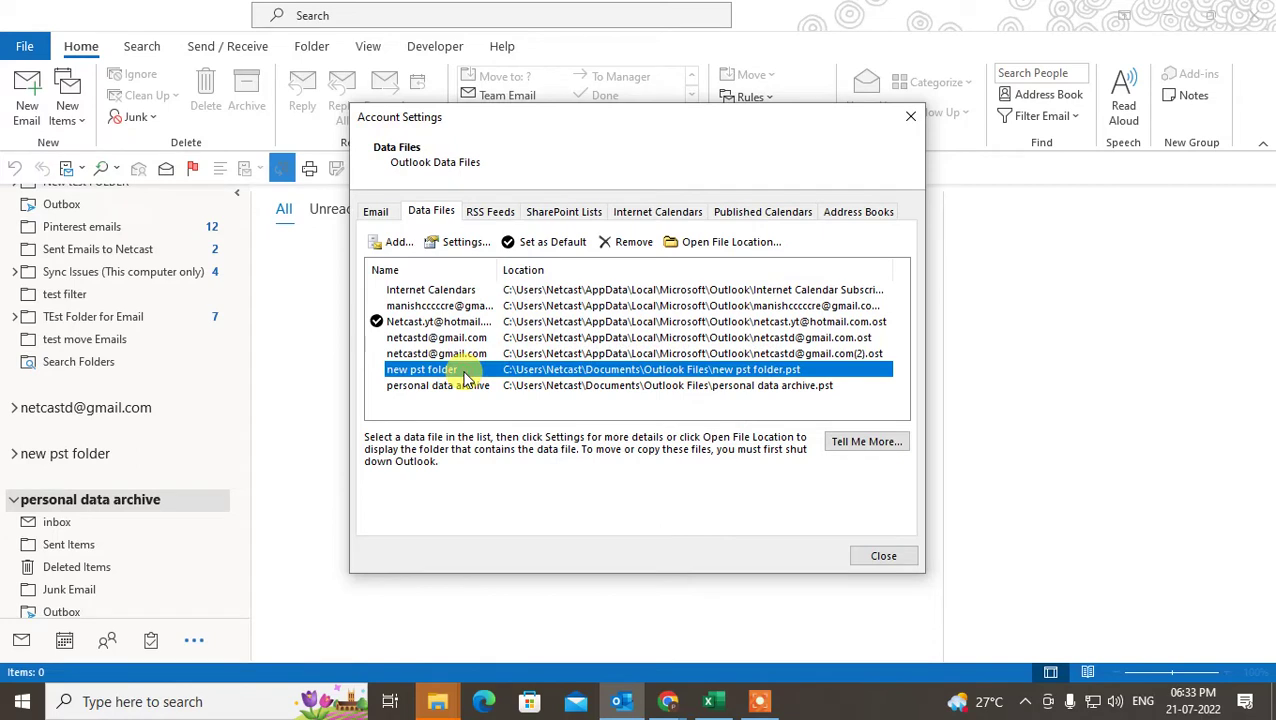
click(697, 246)
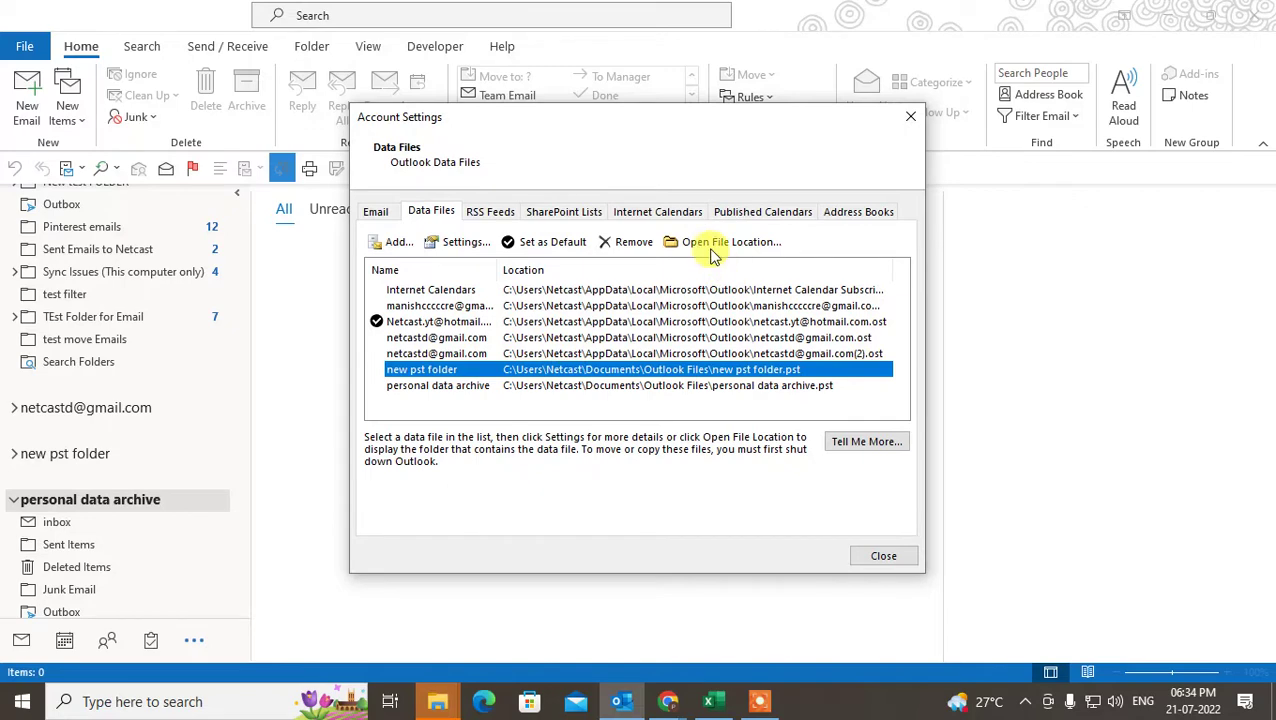
click(910, 116)
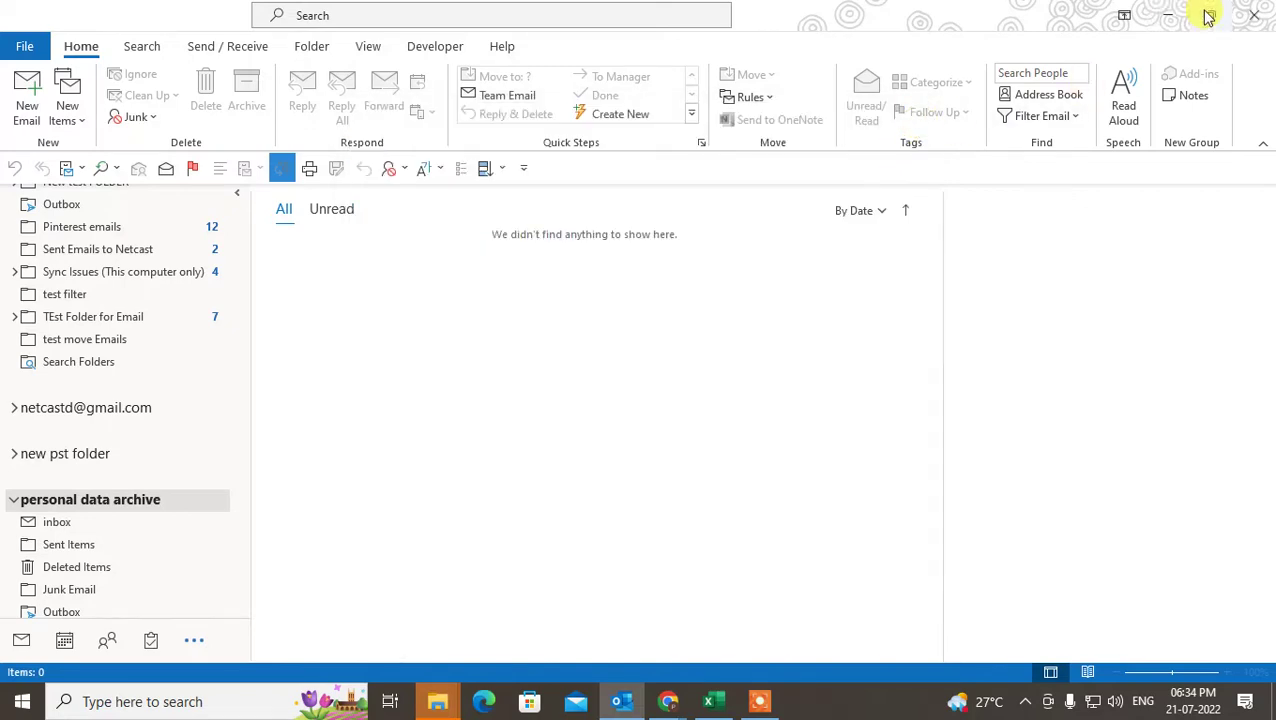
Step: Close Outlook, select new pst folder in Outlook Files, then close File Explorer
click(1254, 18)
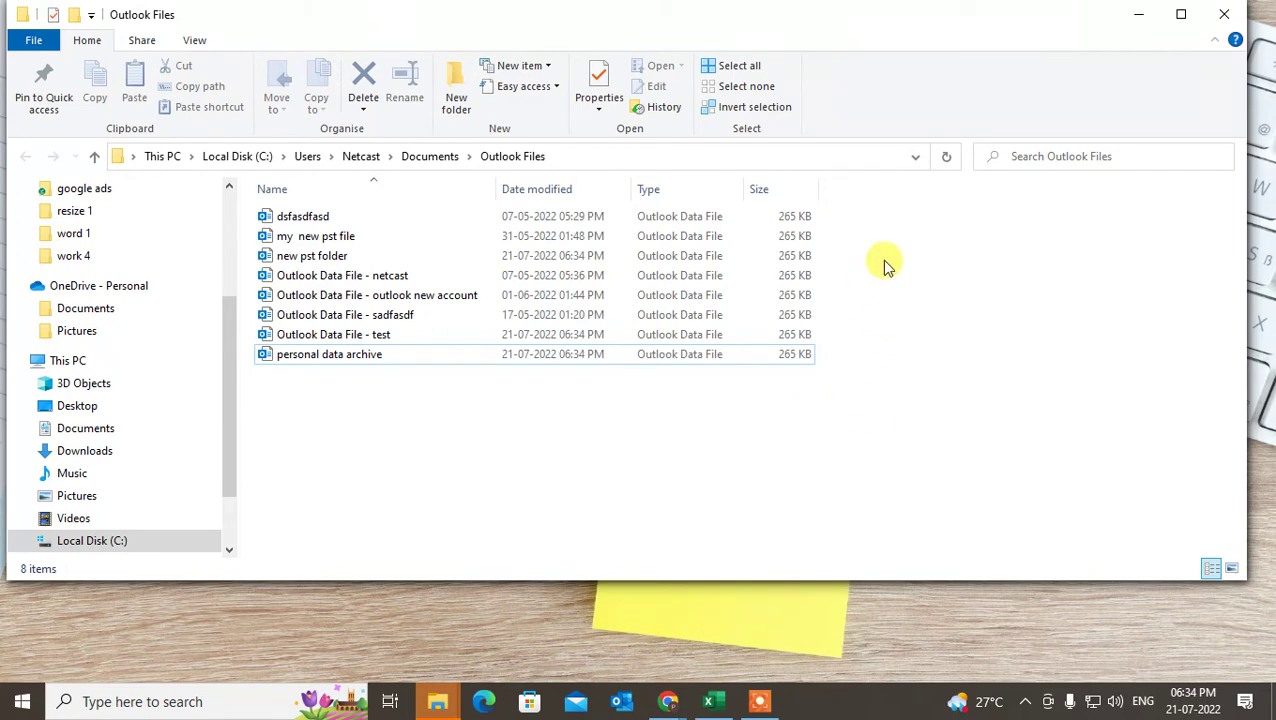
key(n)
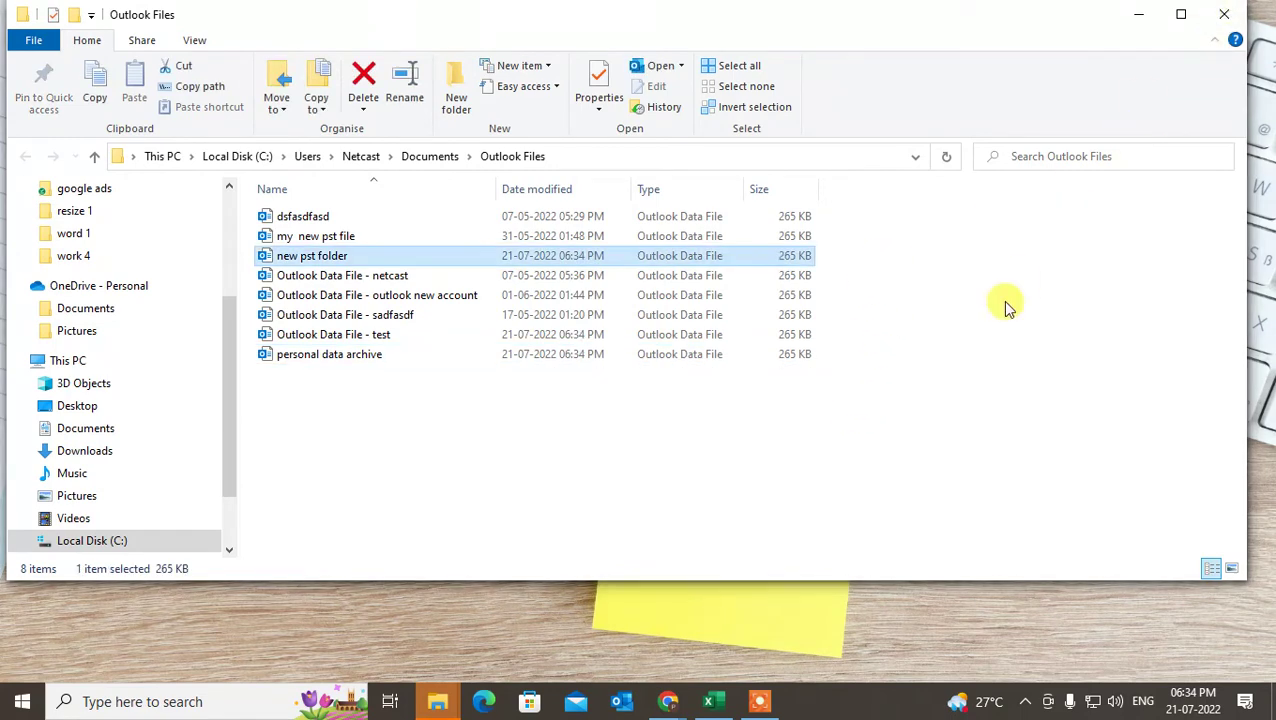
key(super)
key(super)
click(1222, 14)
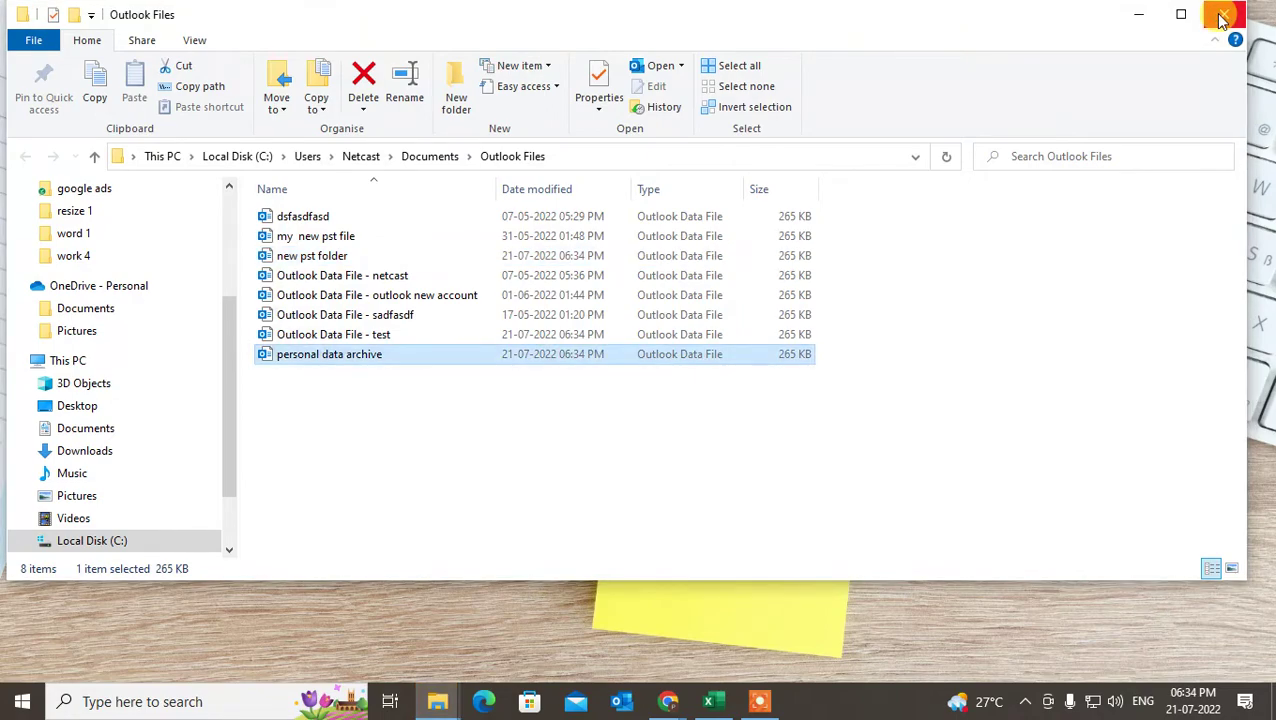
click(1222, 14)
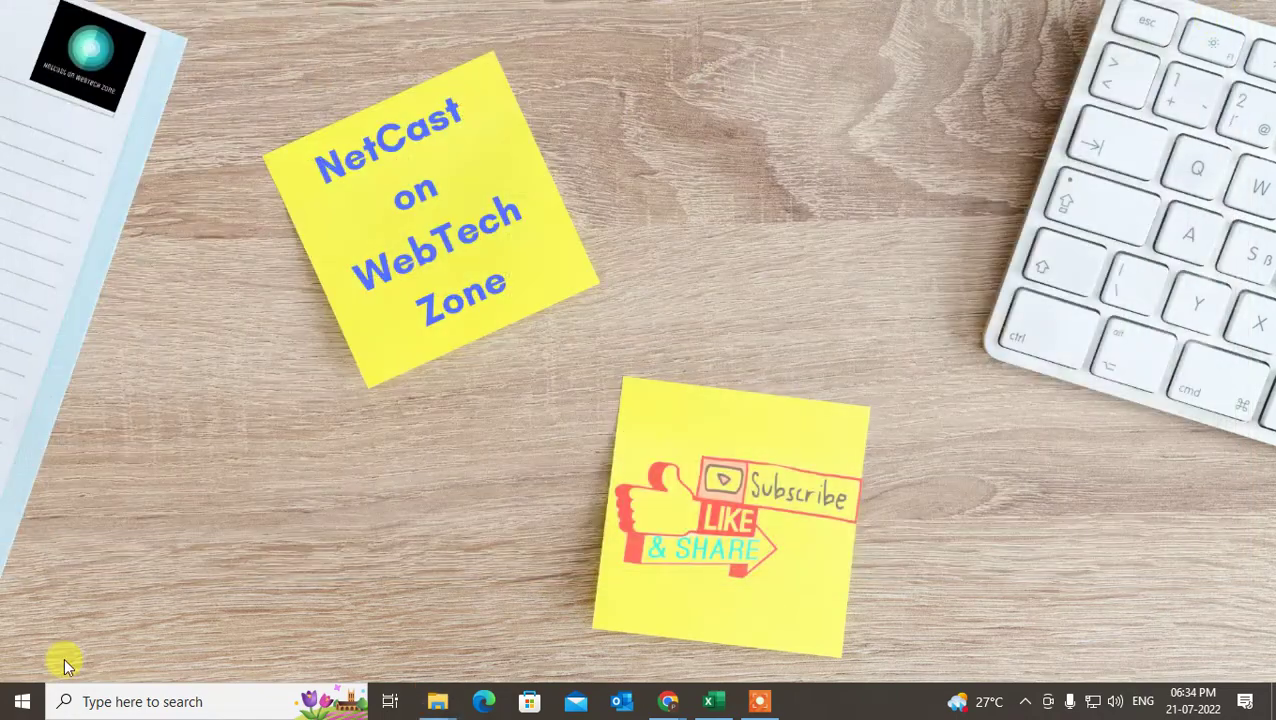
click(101, 697)
Step: Search Windows for 'con' to reach Control Panel, keep small icons view, and open Mail (Microsoft Outlook)
text(con)
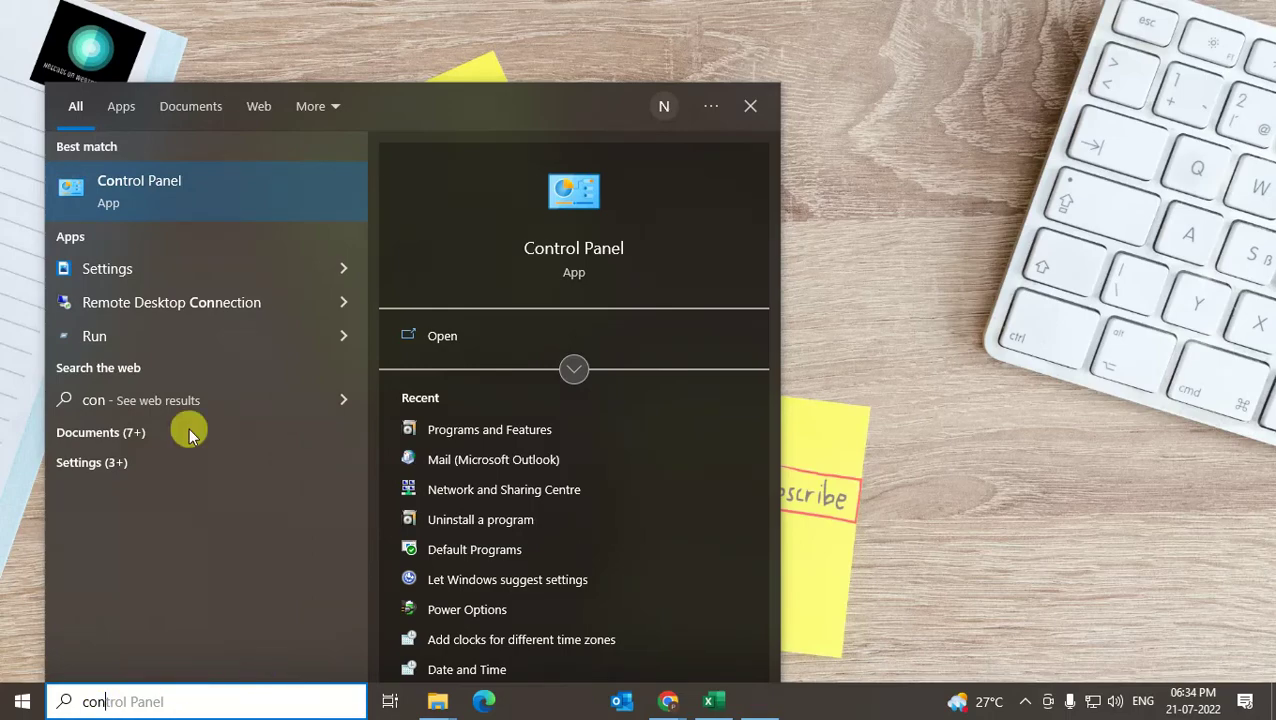
click(178, 211)
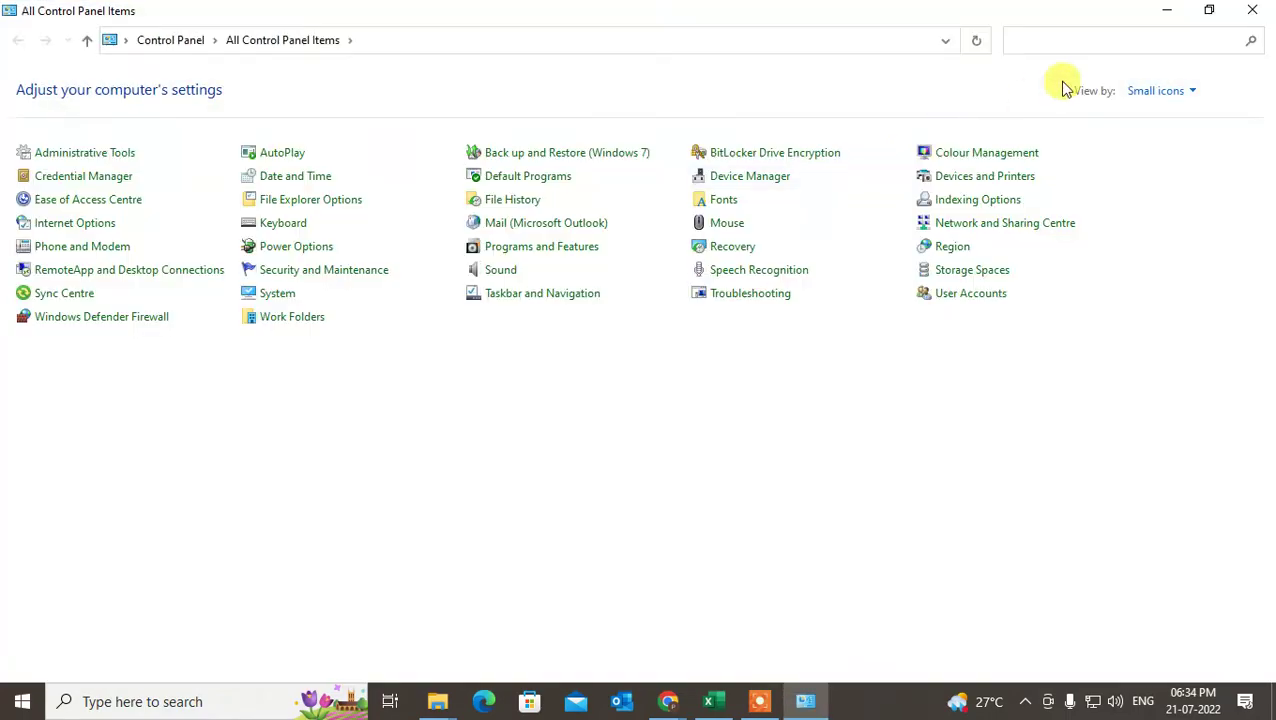
click(1140, 90)
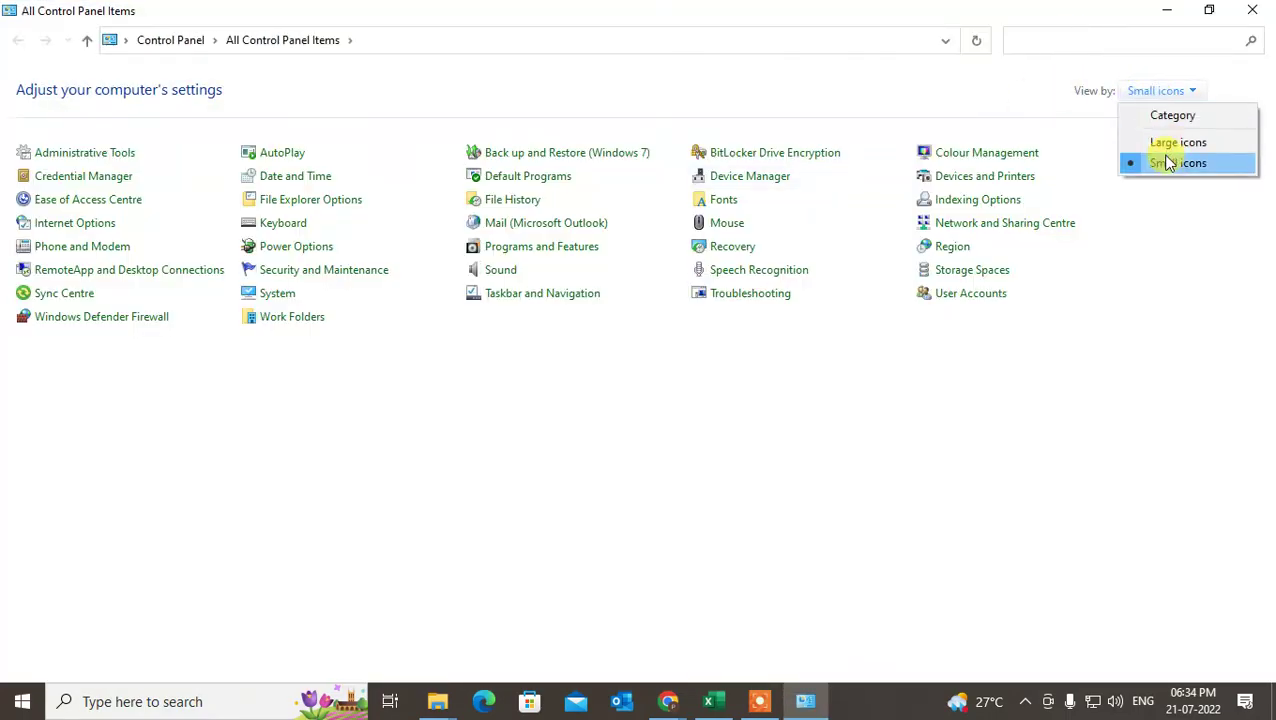
click(1165, 161)
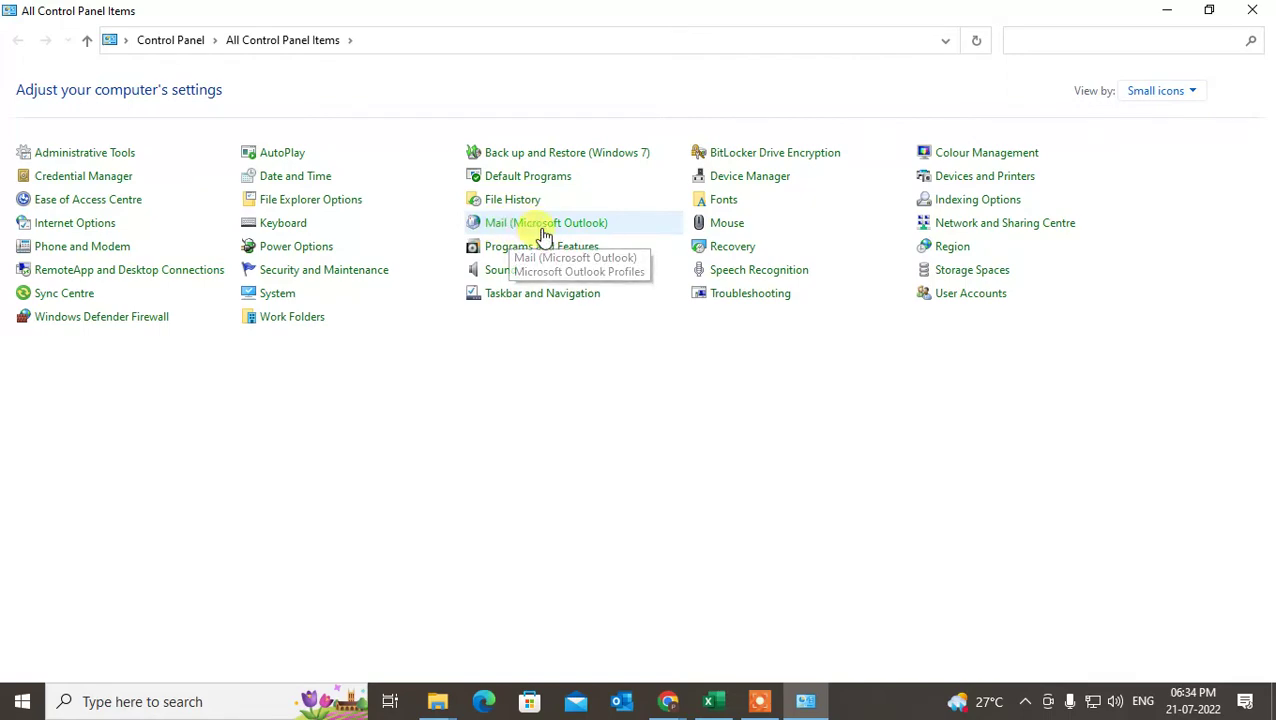
click(1054, 40)
text(a)
key(BackSpace)
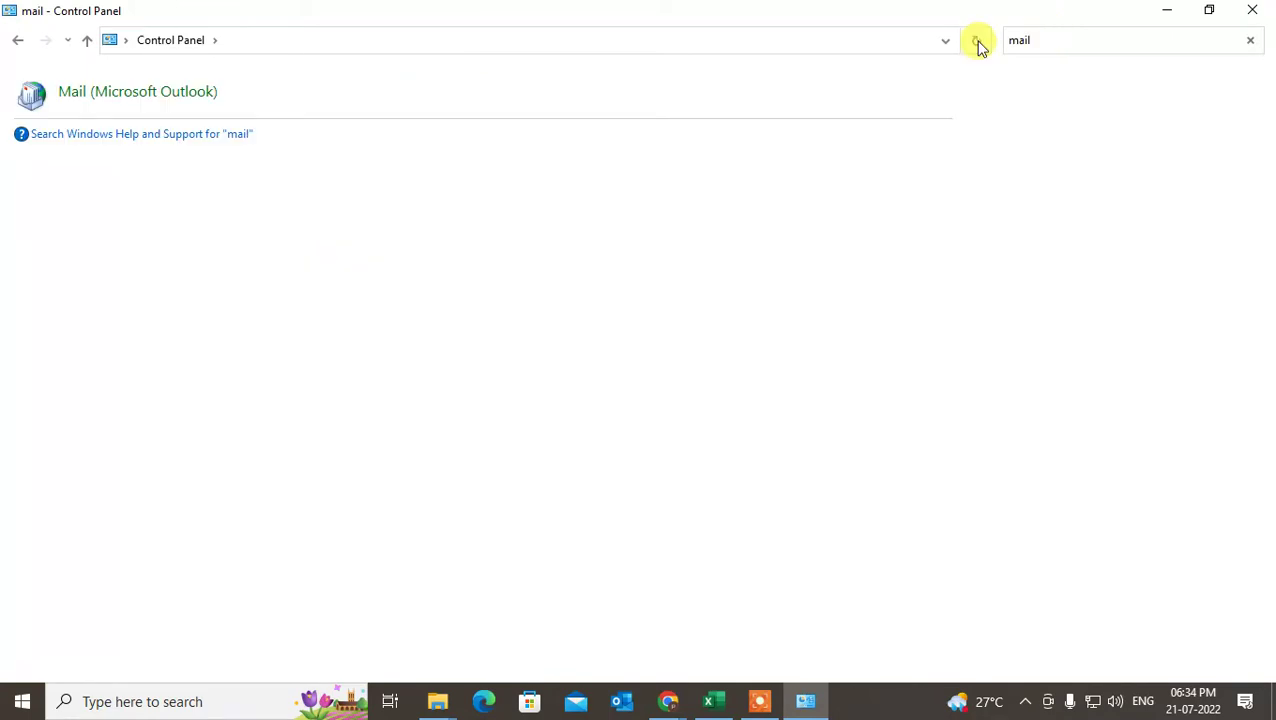
click(108, 94)
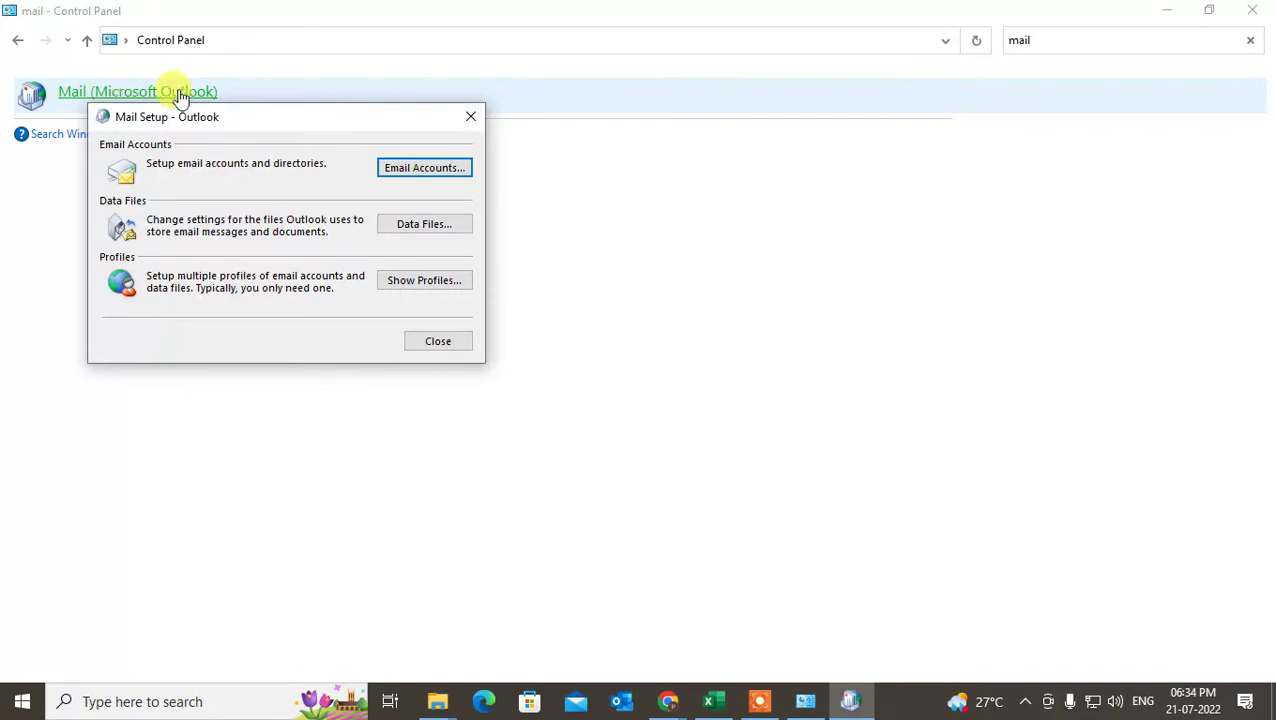
Step: Review the Email Accounts list and the Data Files list from Mail Setup
drag(182, 114, 354, 135)
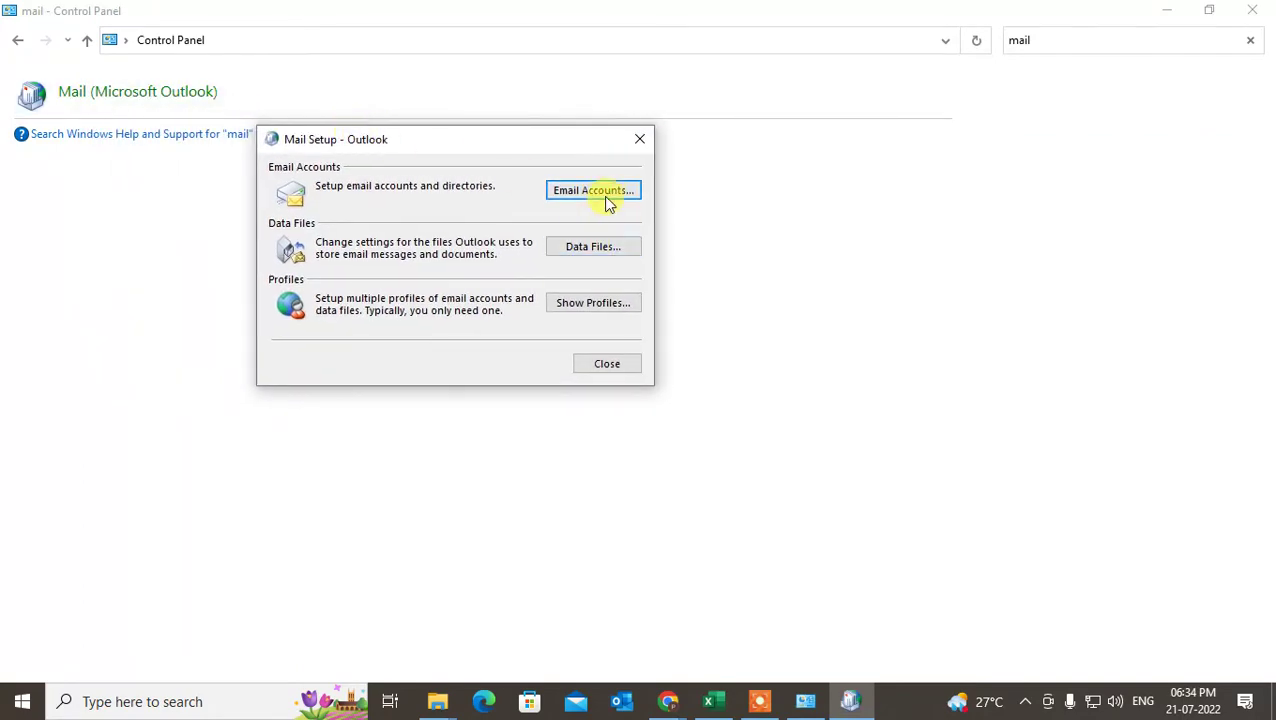
click(608, 186)
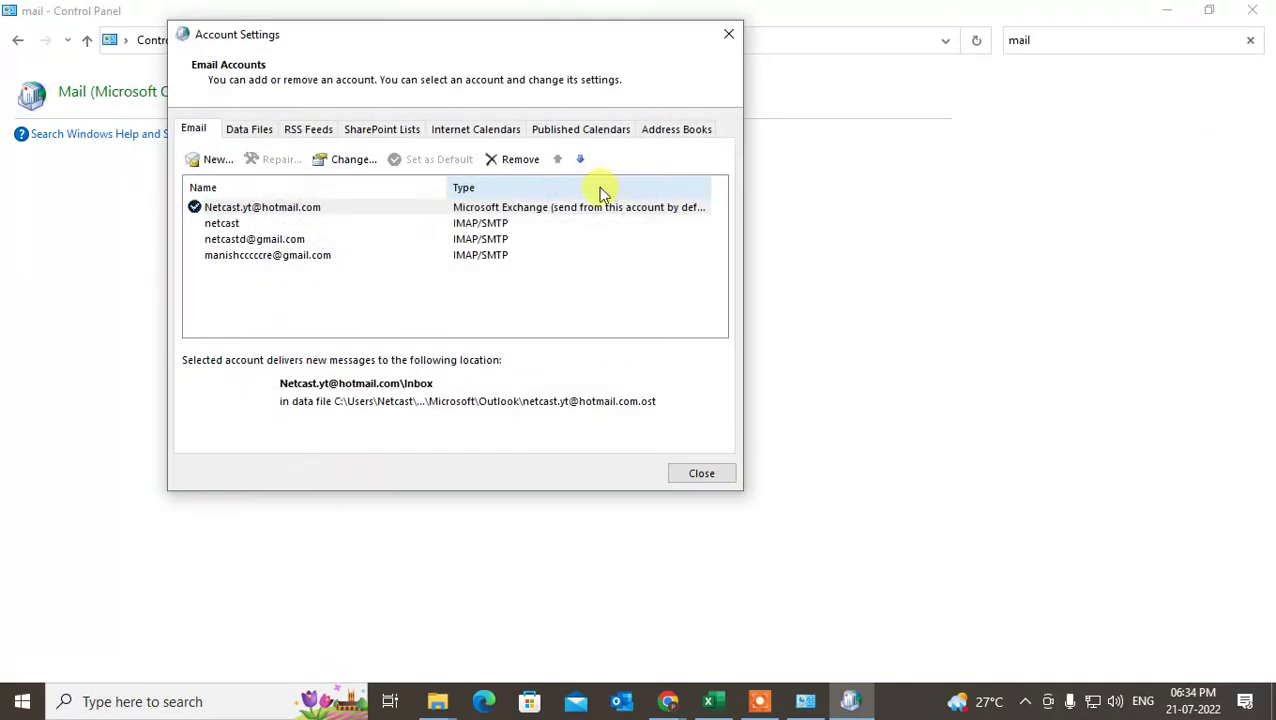
click(712, 34)
click(588, 248)
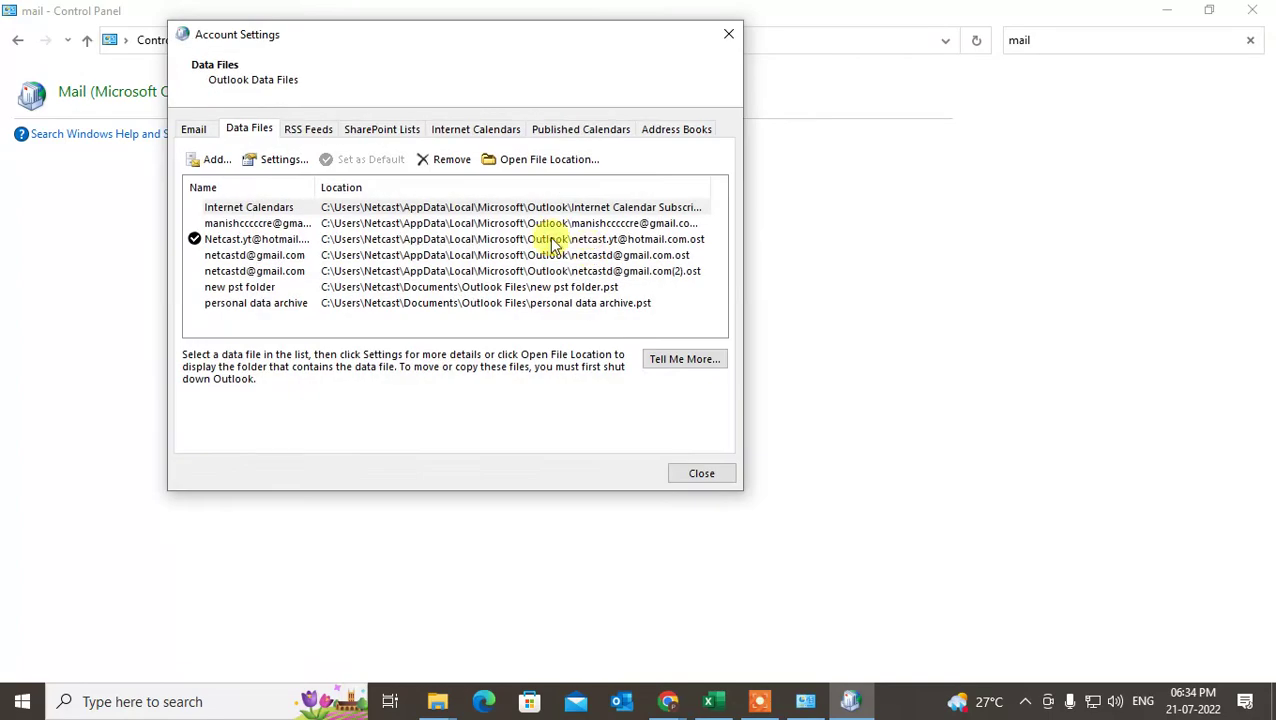
click(258, 271)
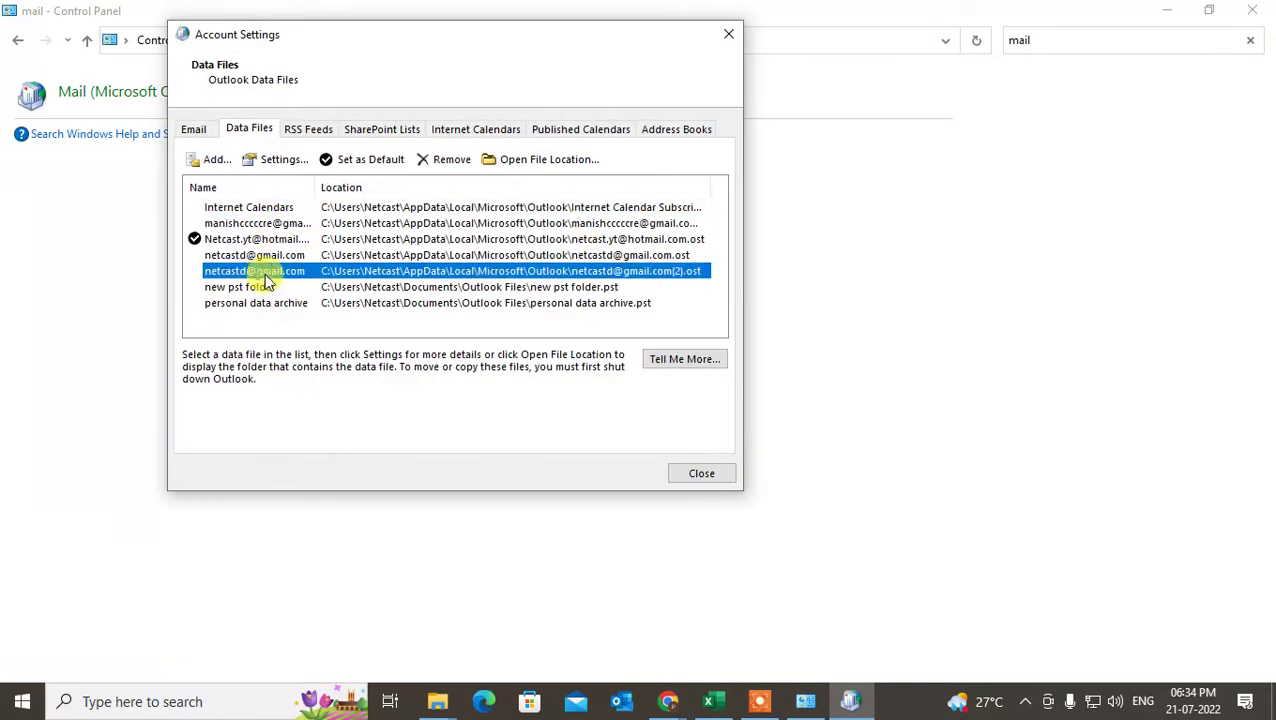
click(726, 35)
Step: Show the mail profiles list and move its window to the right
click(600, 311)
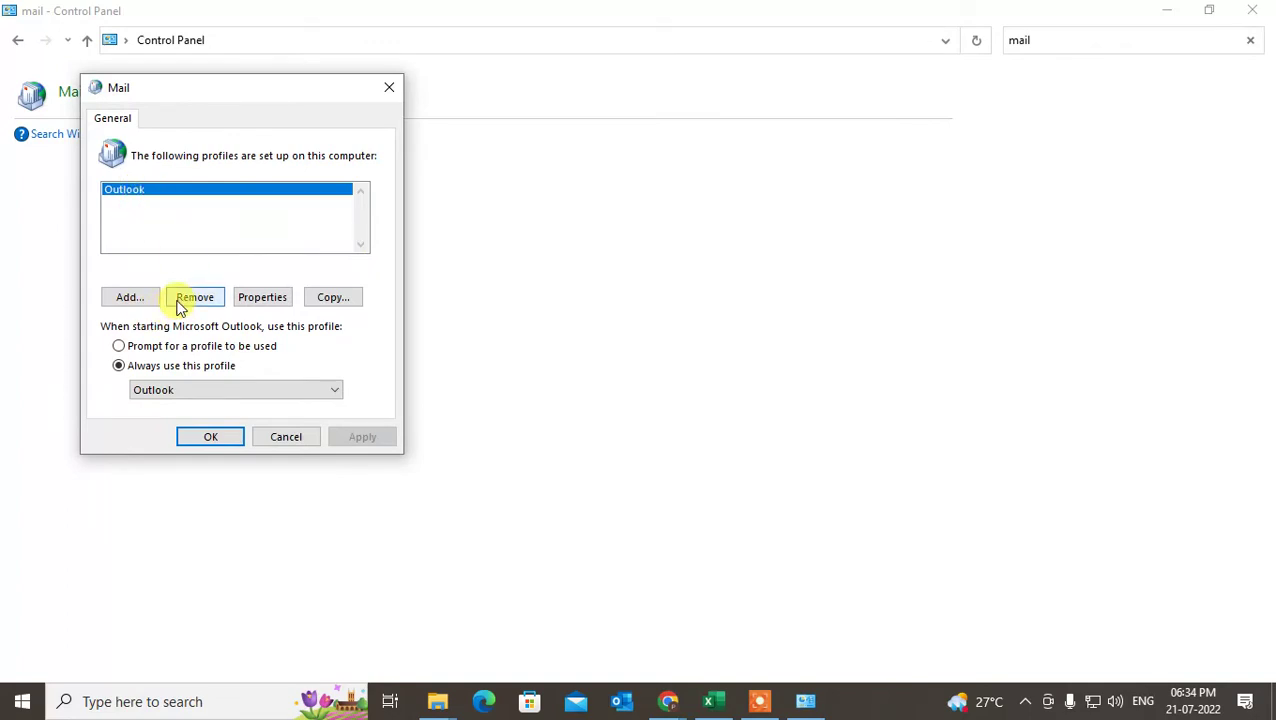
drag(233, 88, 301, 89)
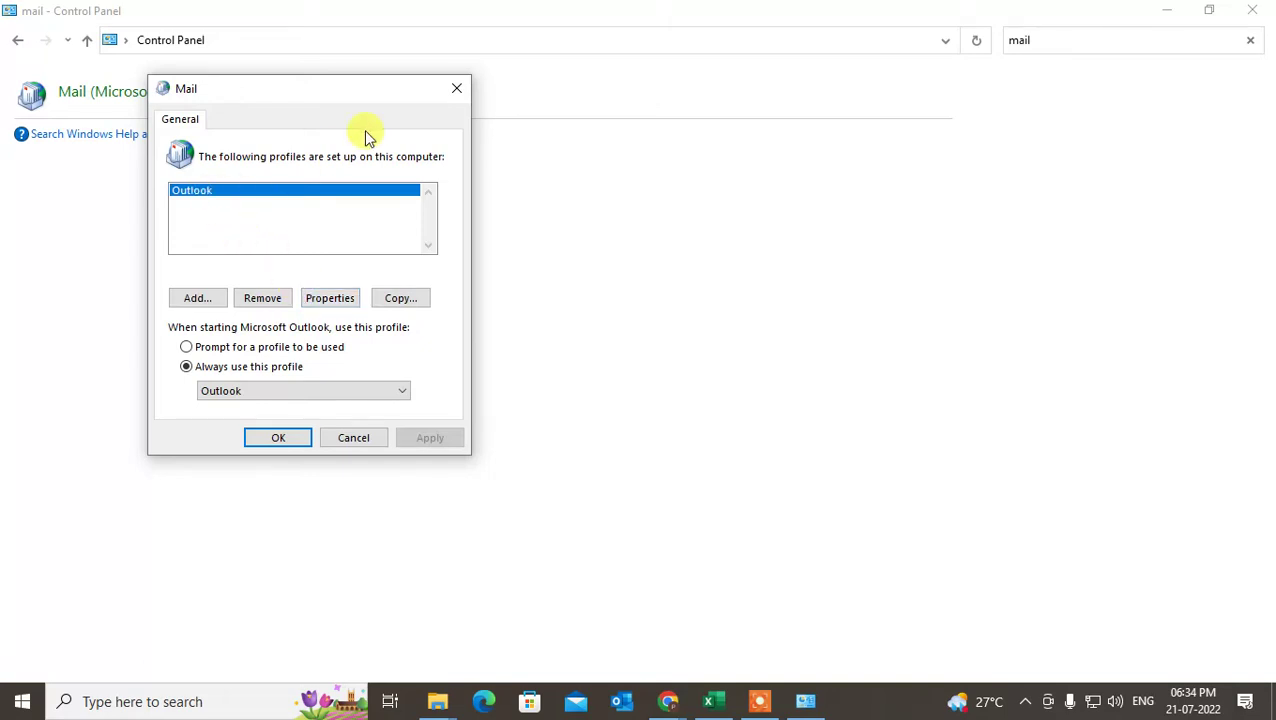
drag(275, 91, 459, 119)
drag(562, 121, 573, 116)
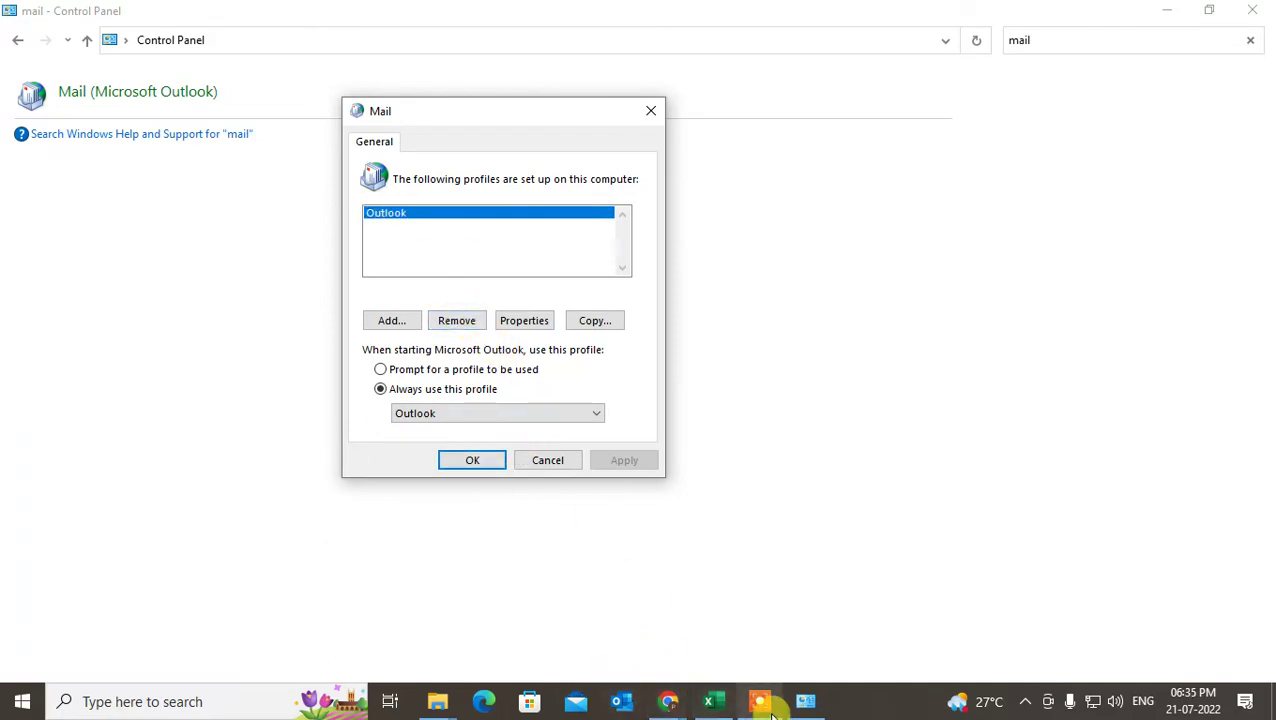
Step: Switch to Outlook and open then close its Options window
click(621, 701)
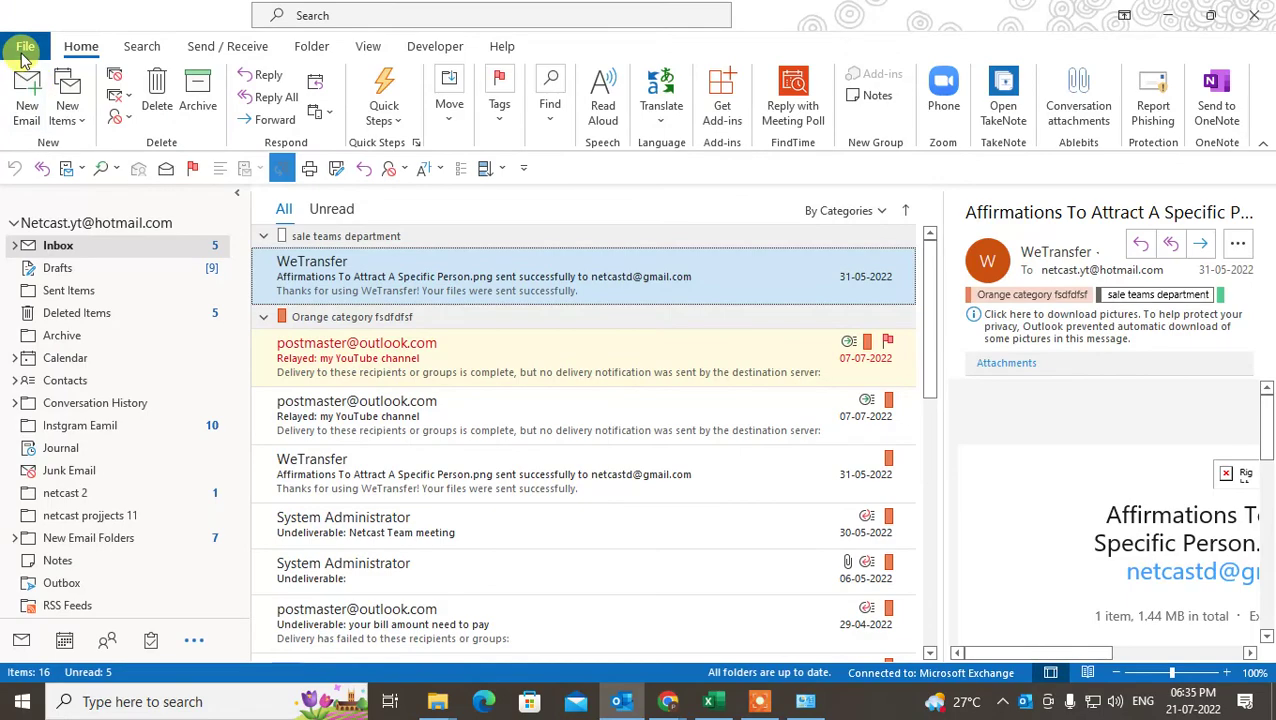
click(24, 50)
click(88, 606)
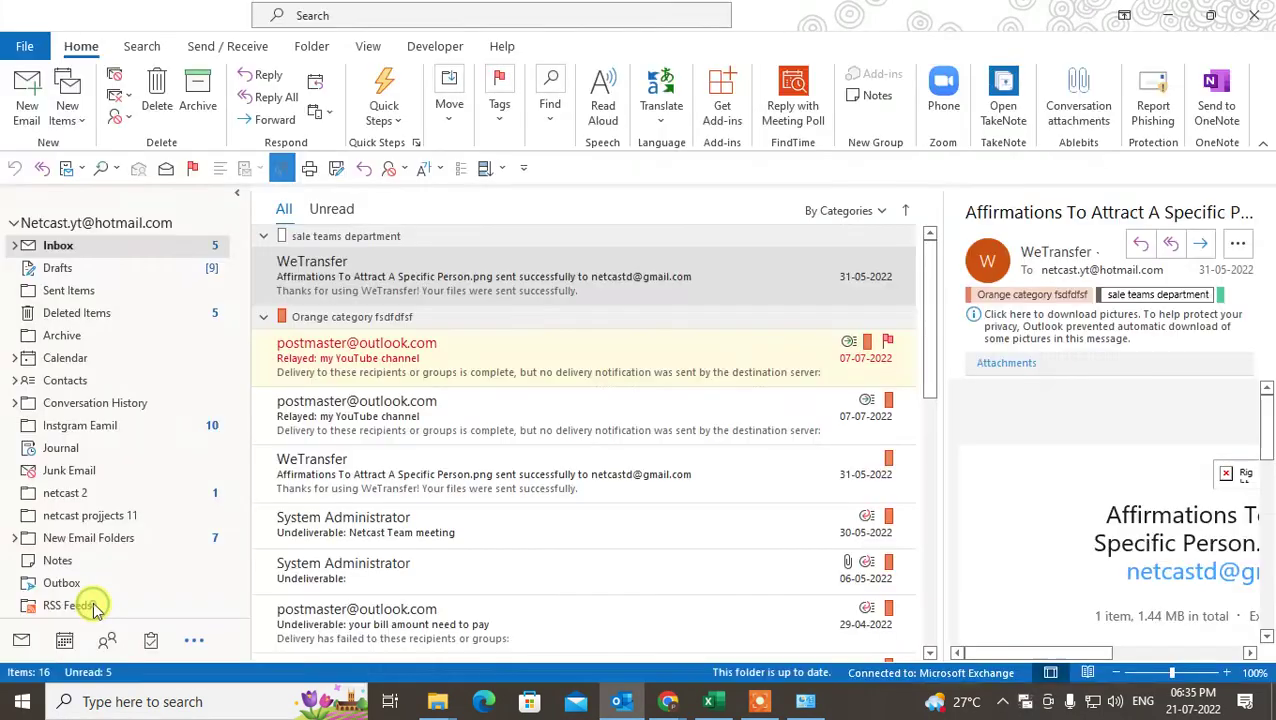
click(1015, 32)
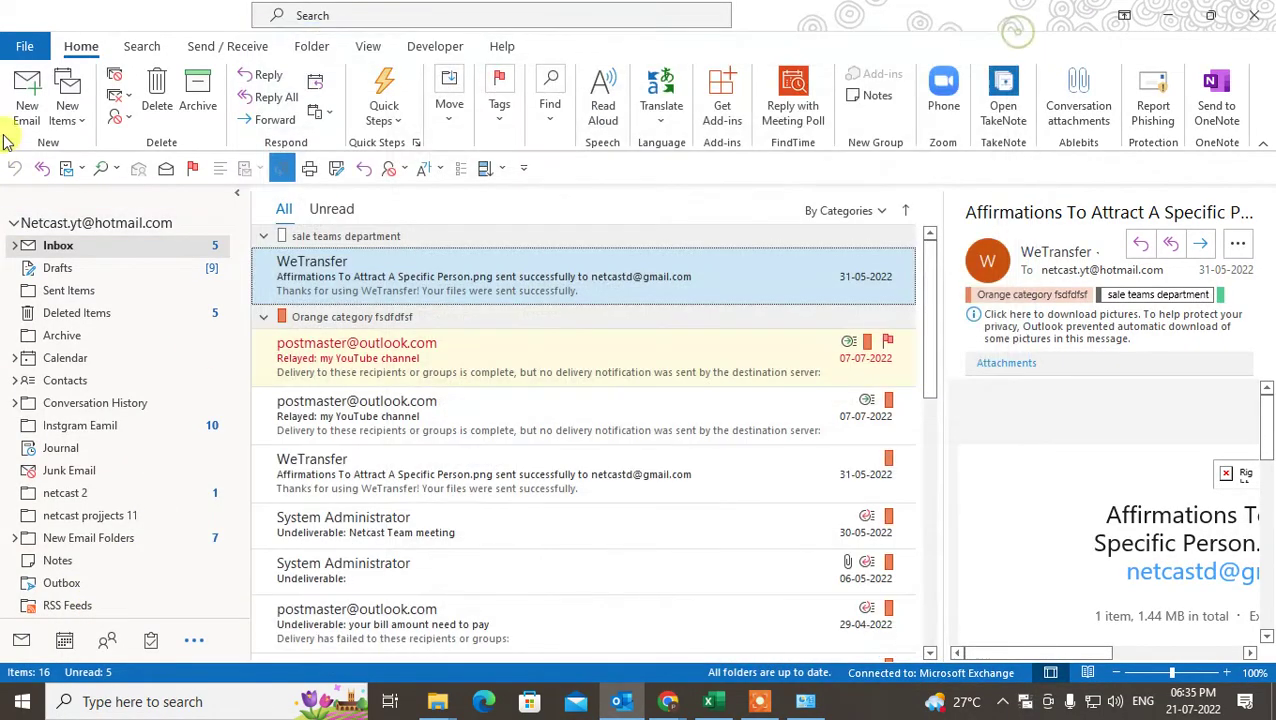
Step: Open Outlook's Account Settings Data Files list, then return to the Control Panel mail results
click(24, 46)
click(226, 225)
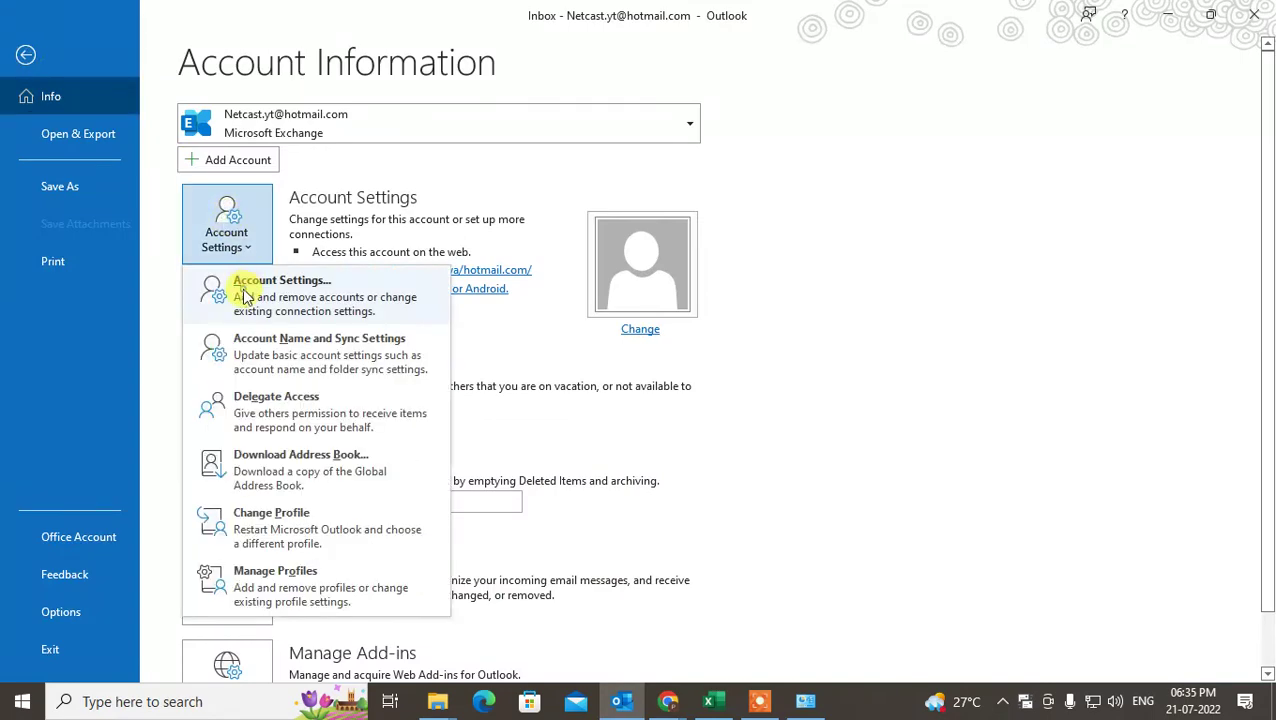
click(244, 296)
click(450, 213)
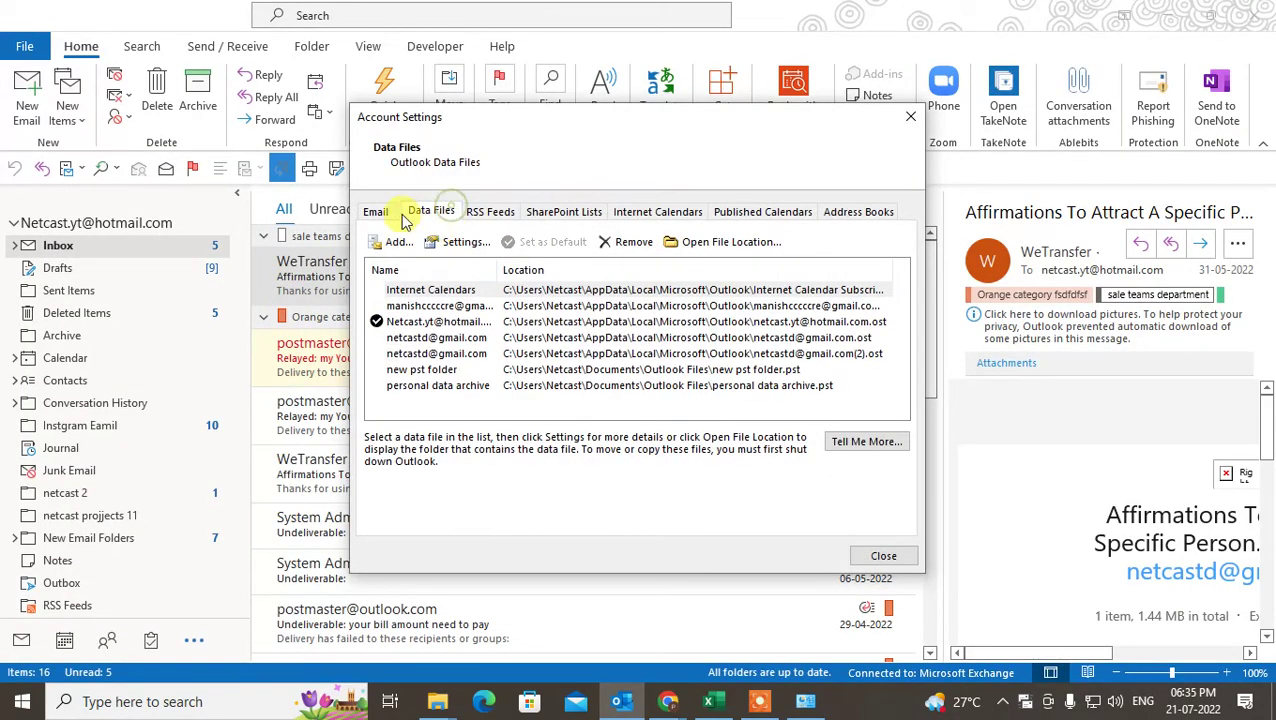
click(806, 701)
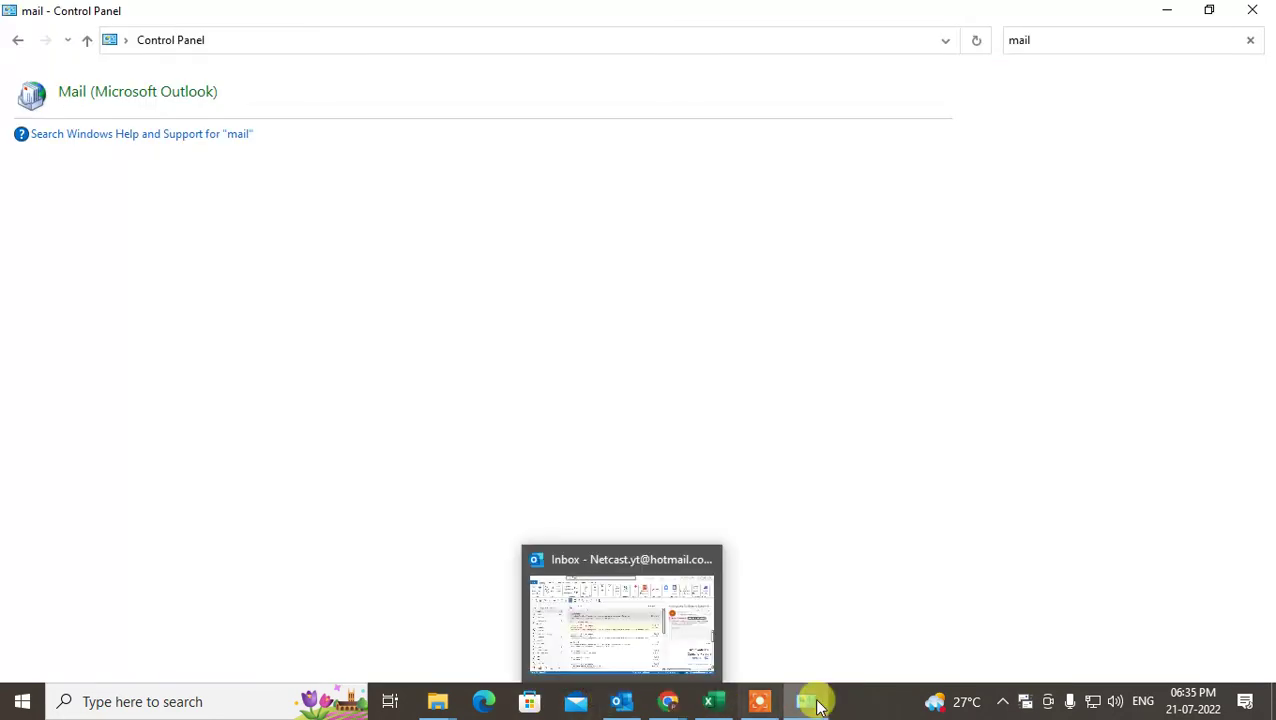
Step: Add a new mail profile named asdfasdf without setting up an email account
click(137, 96)
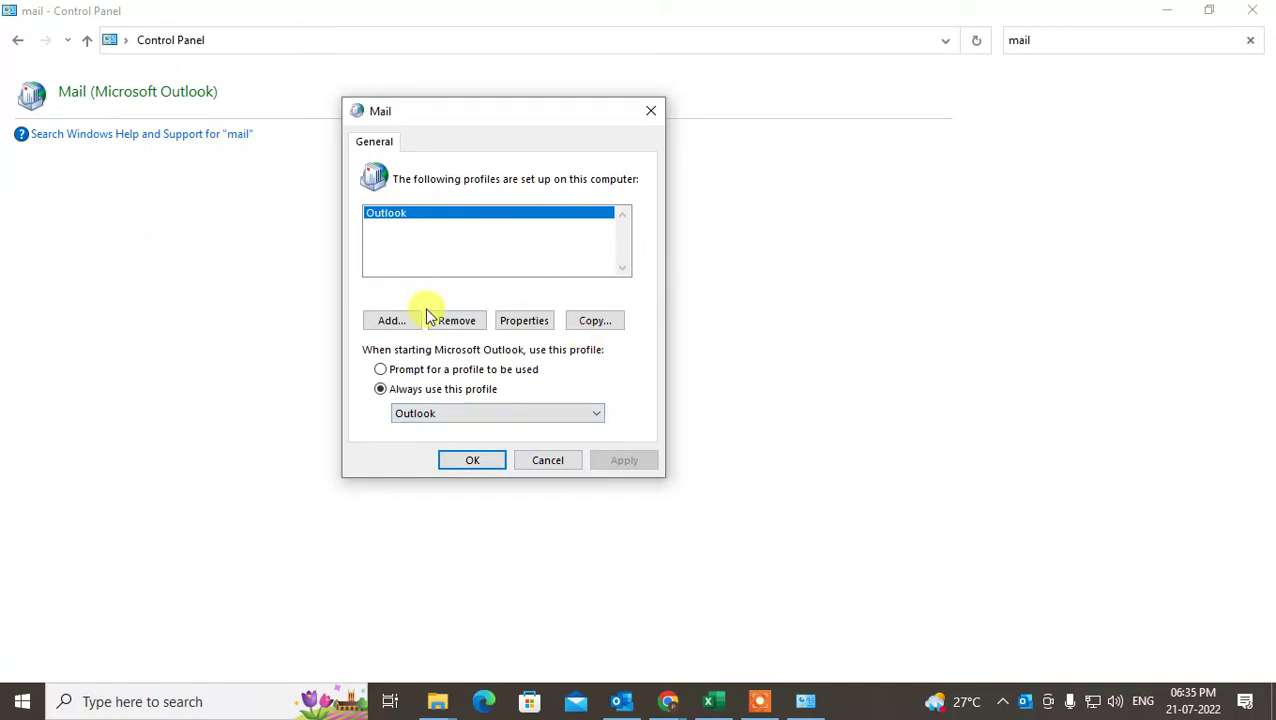
drag(563, 118, 571, 88)
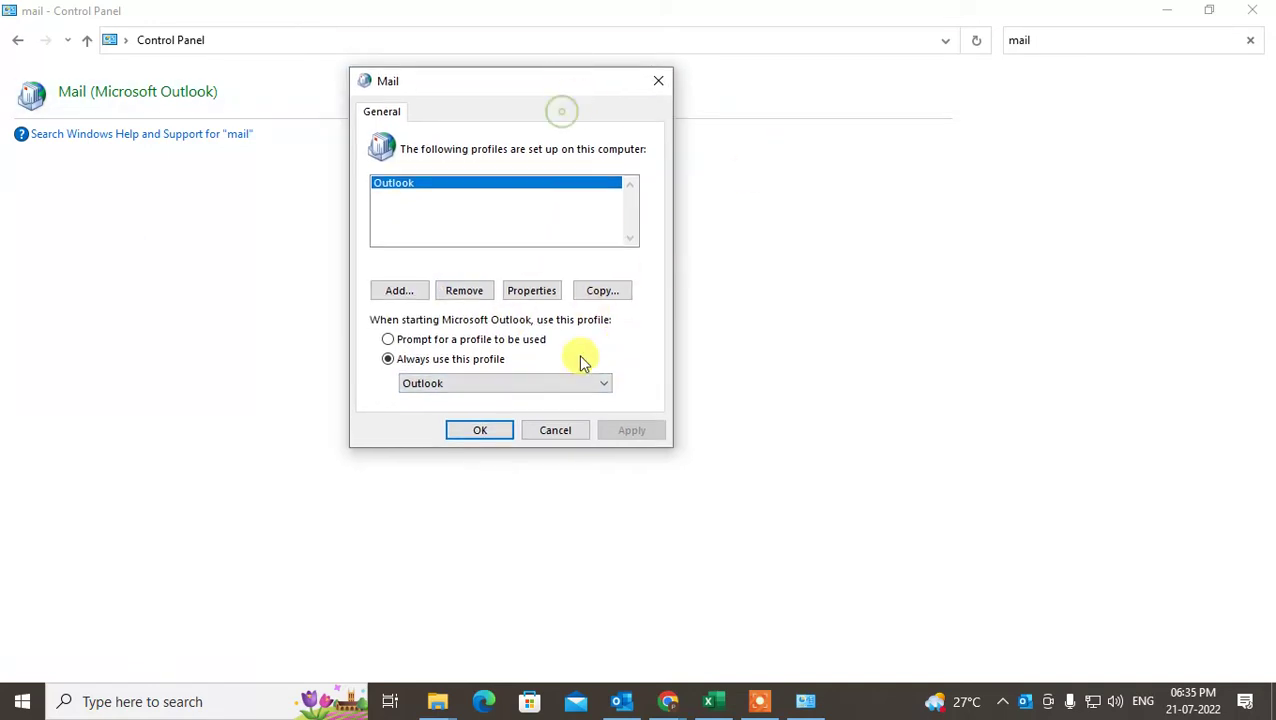
click(391, 291)
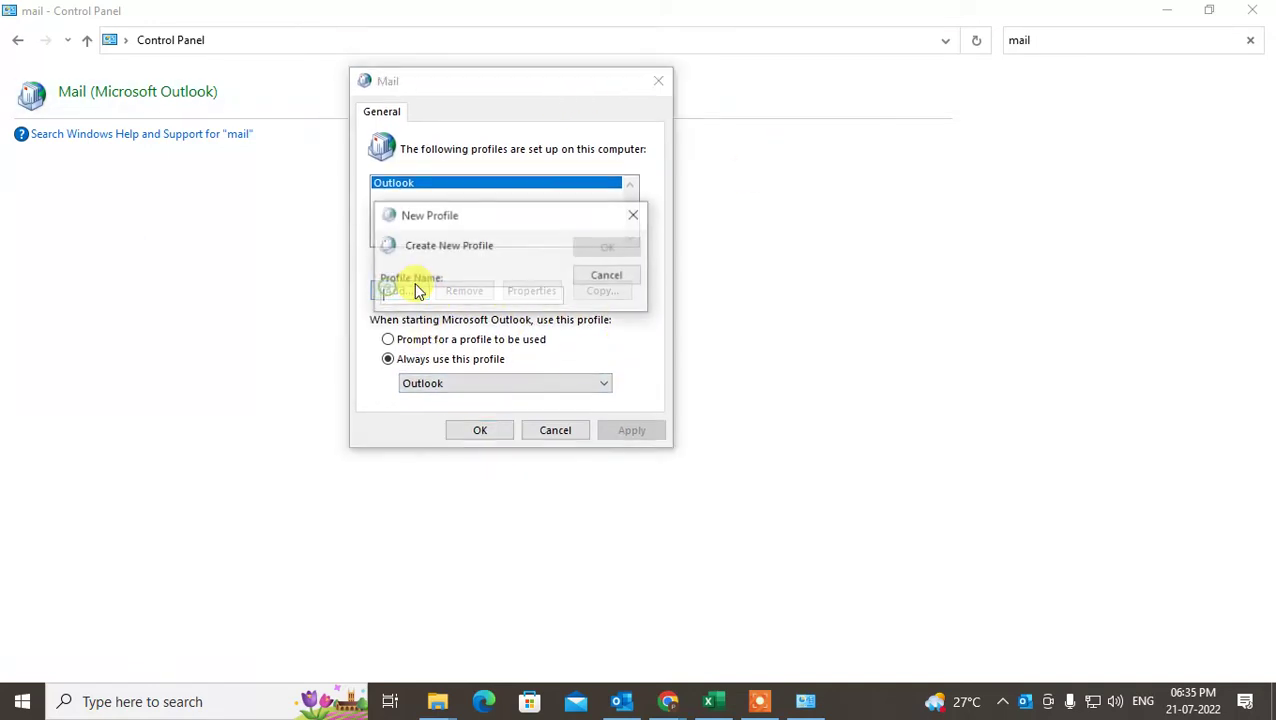
click(637, 252)
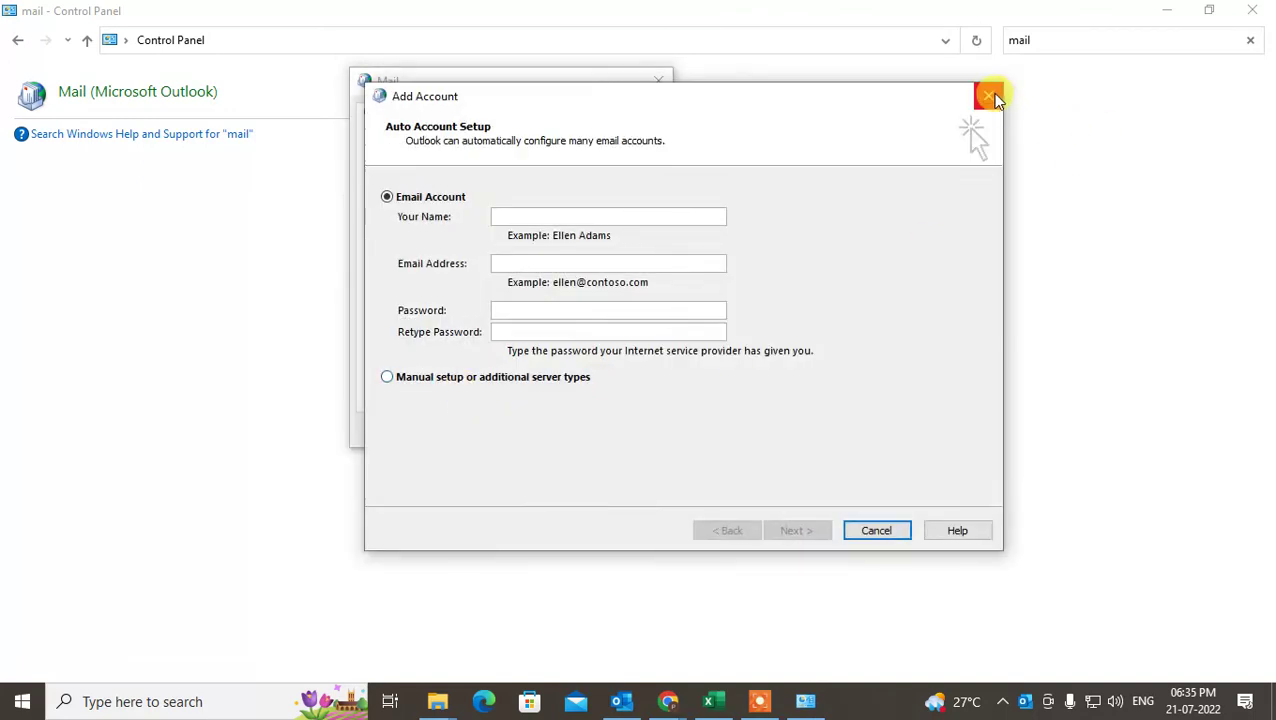
click(989, 97)
click(722, 417)
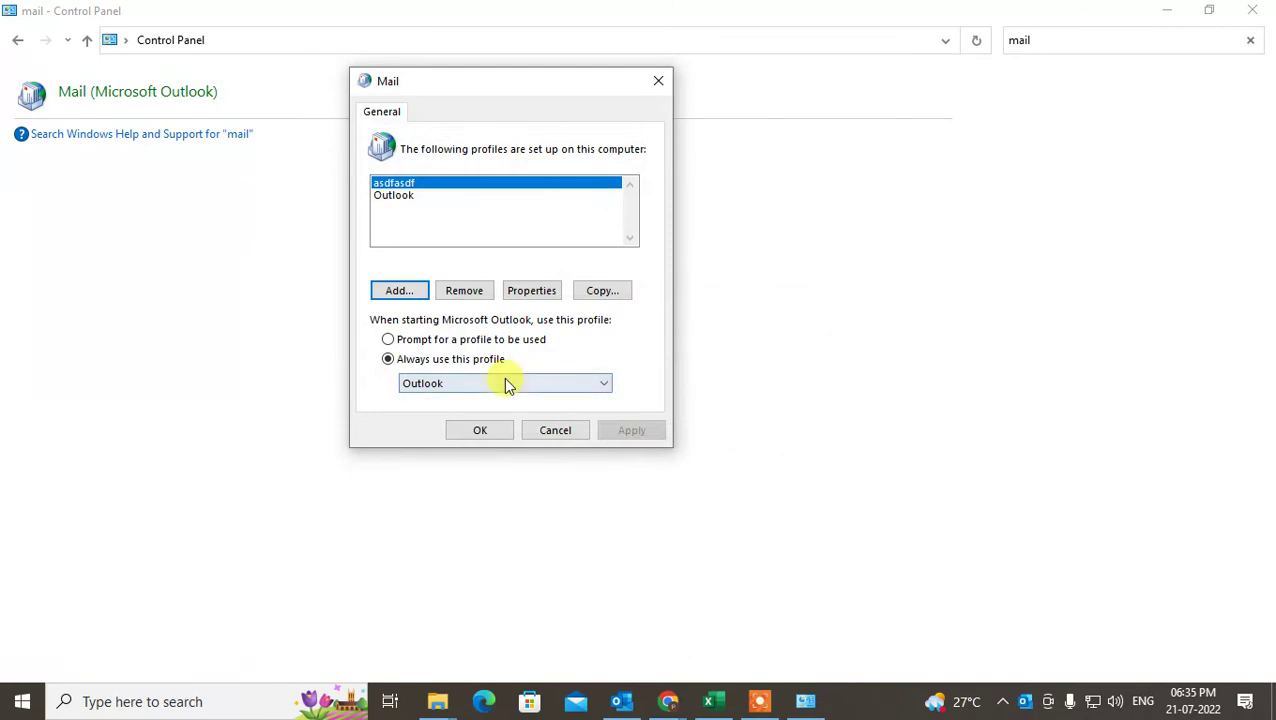
Step: Make asdfasdf the profile always used, then return to Outlook's Data Files list
click(404, 195)
click(440, 383)
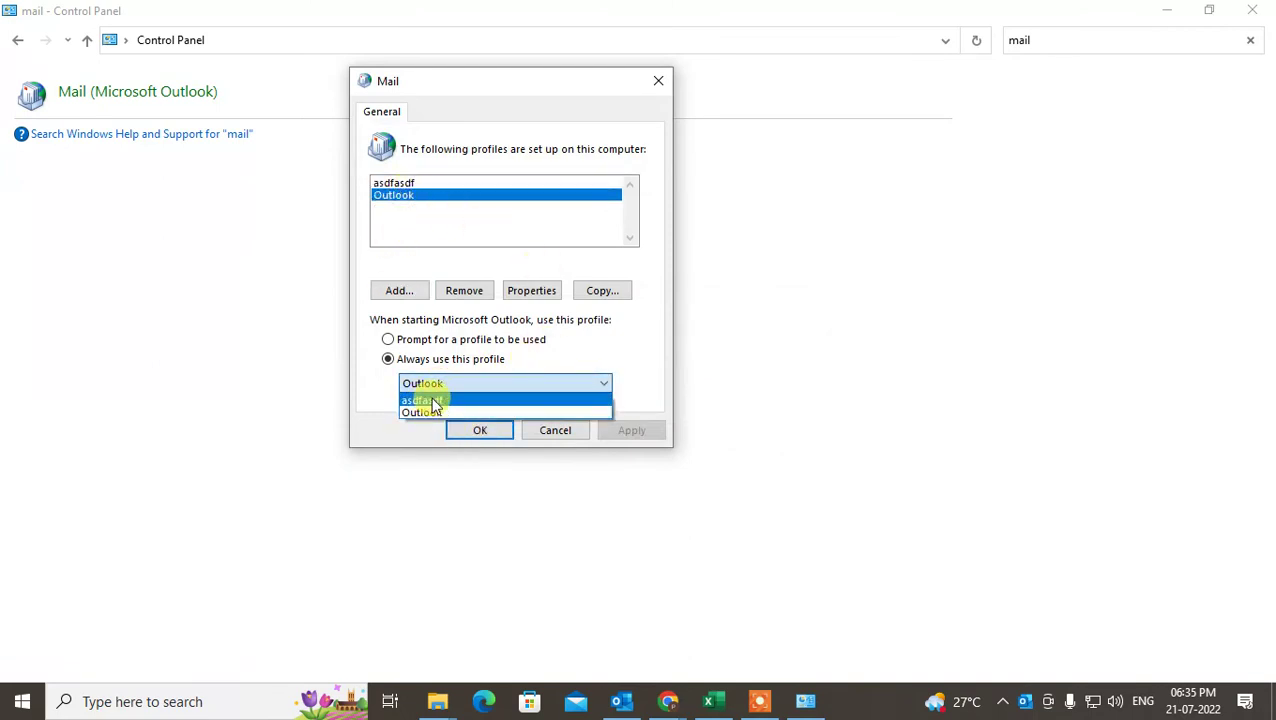
click(446, 401)
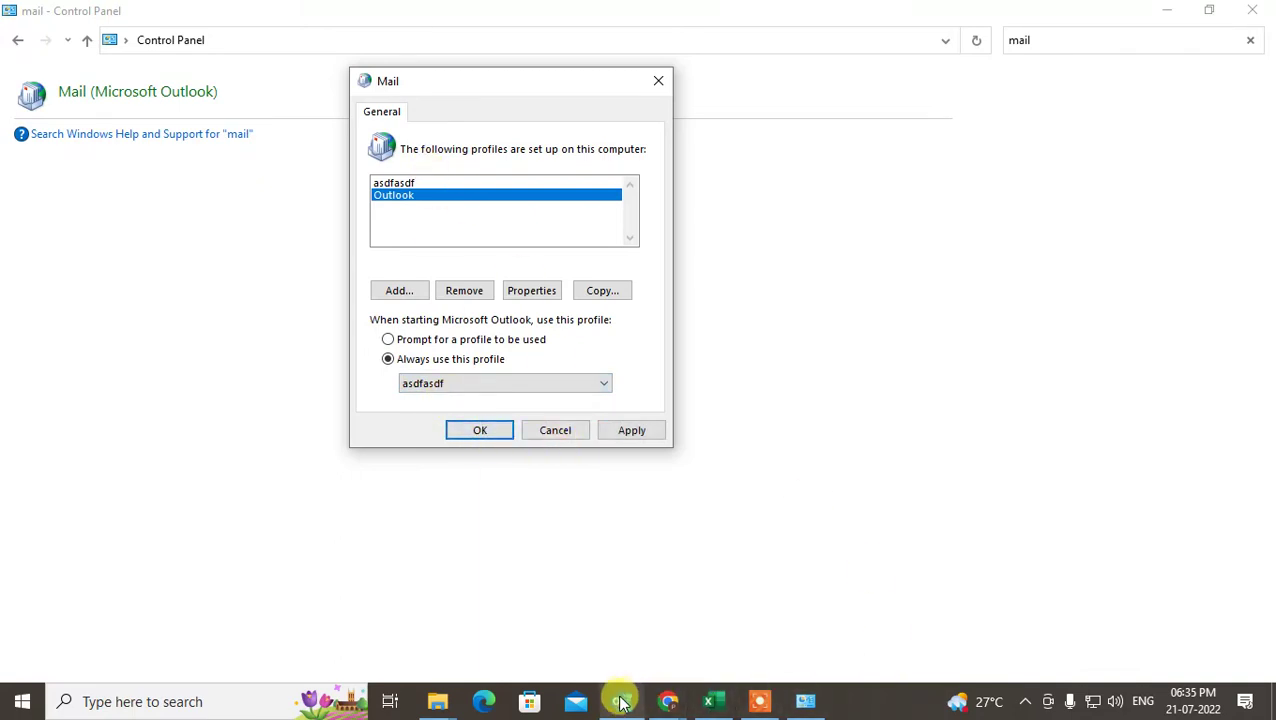
mouse_move(620, 705)
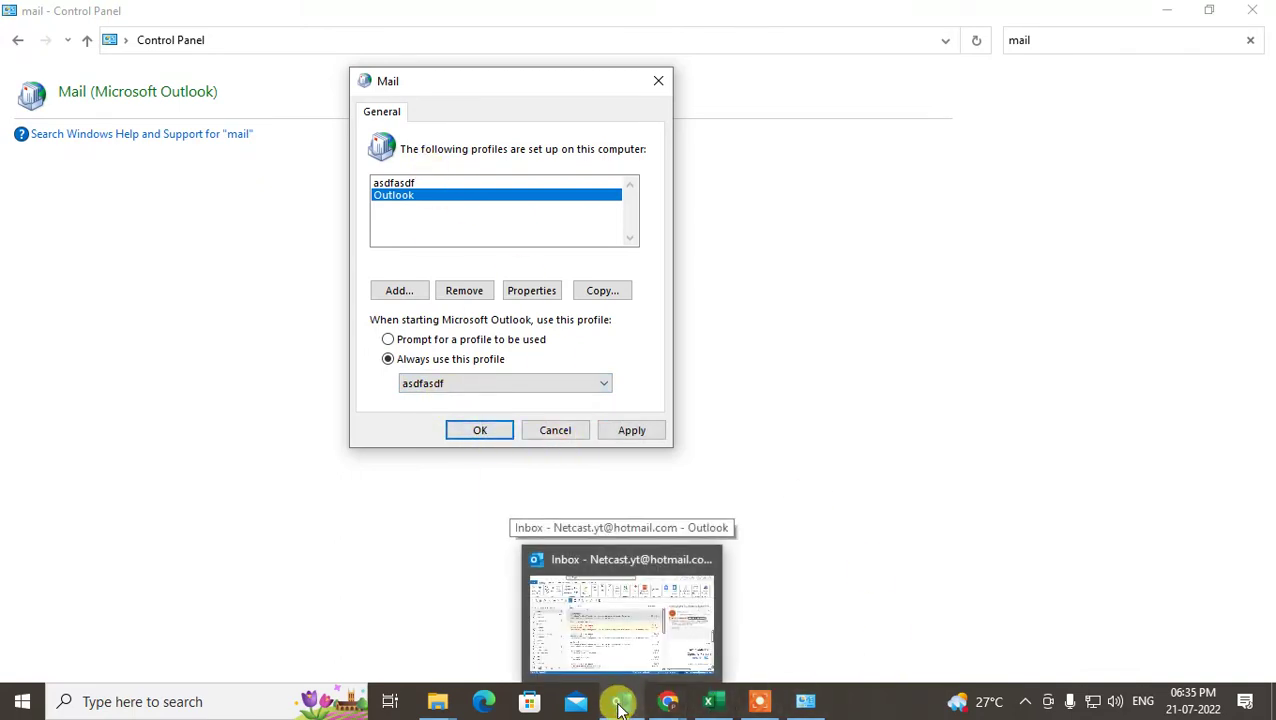
click(622, 700)
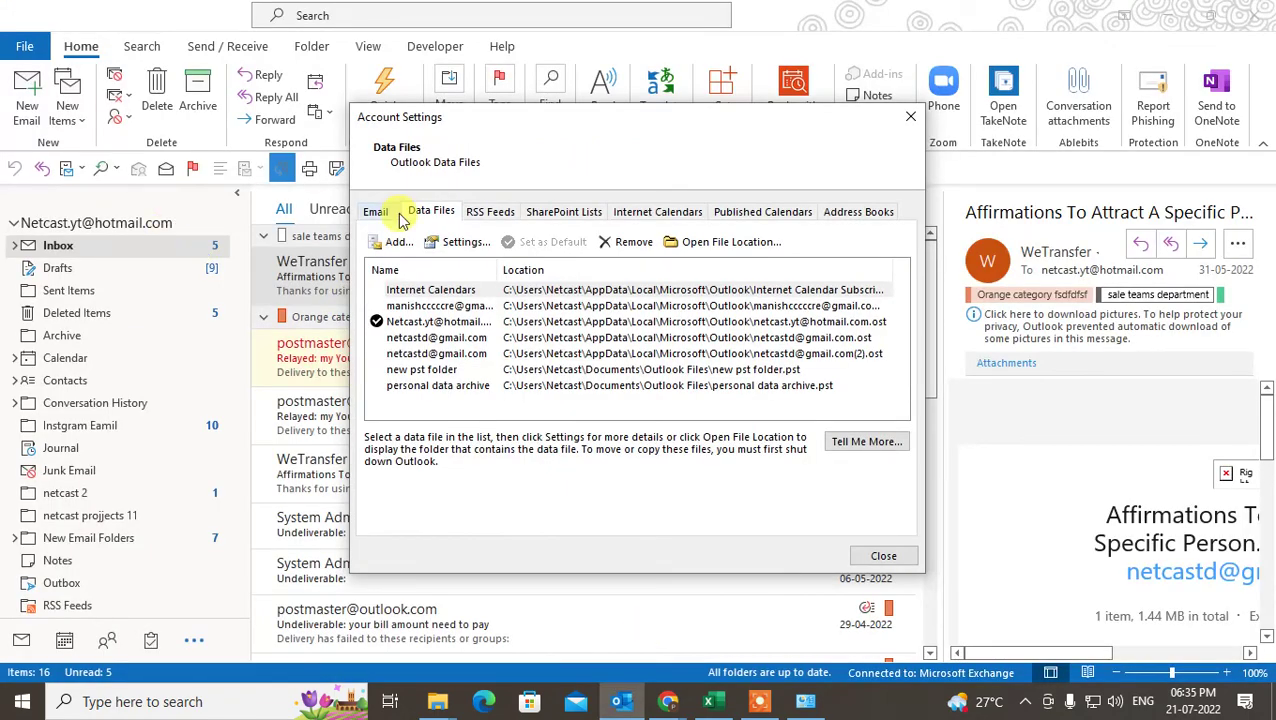
click(520, 306)
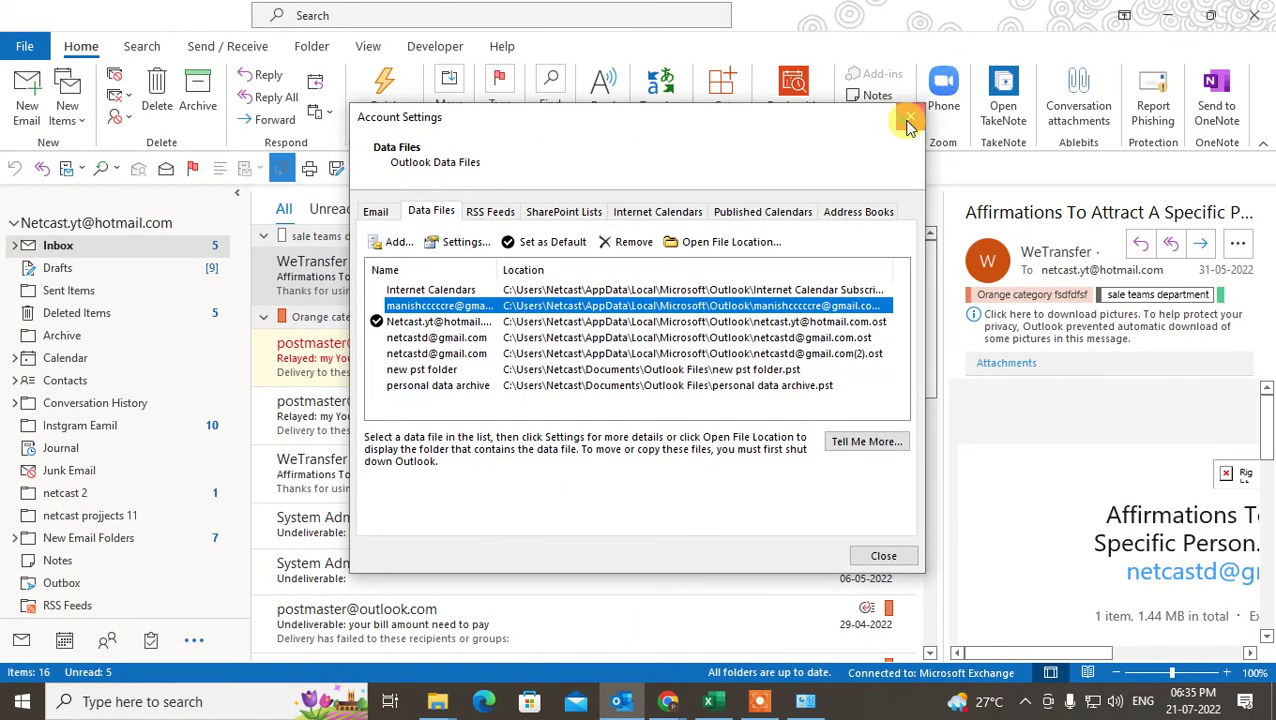